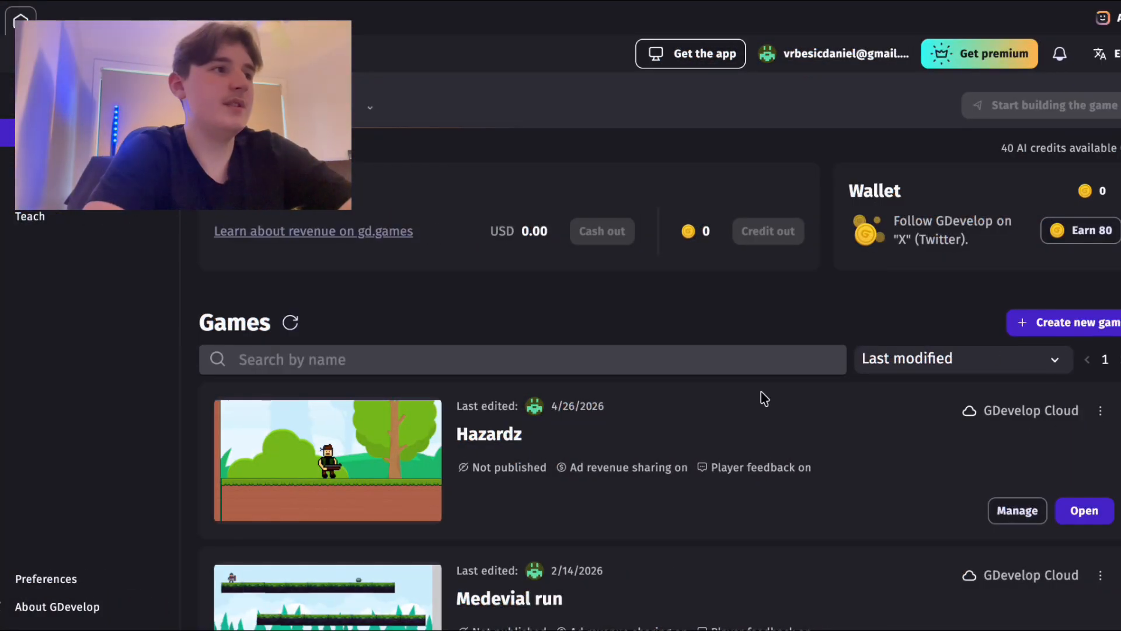
Step: Create a new game from an empty project in Desktop & Mobile landscape 1280x720, with a randomly generated name stored in GDevelop Cloud
scroll(839, 388, "up", 3)
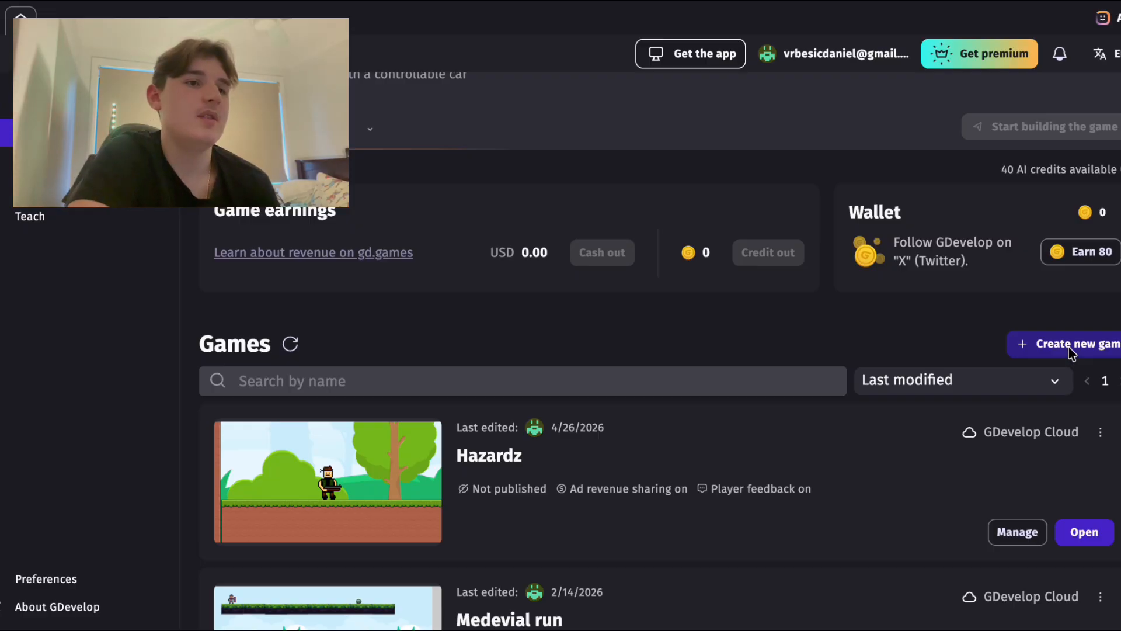
left_click(1064, 347)
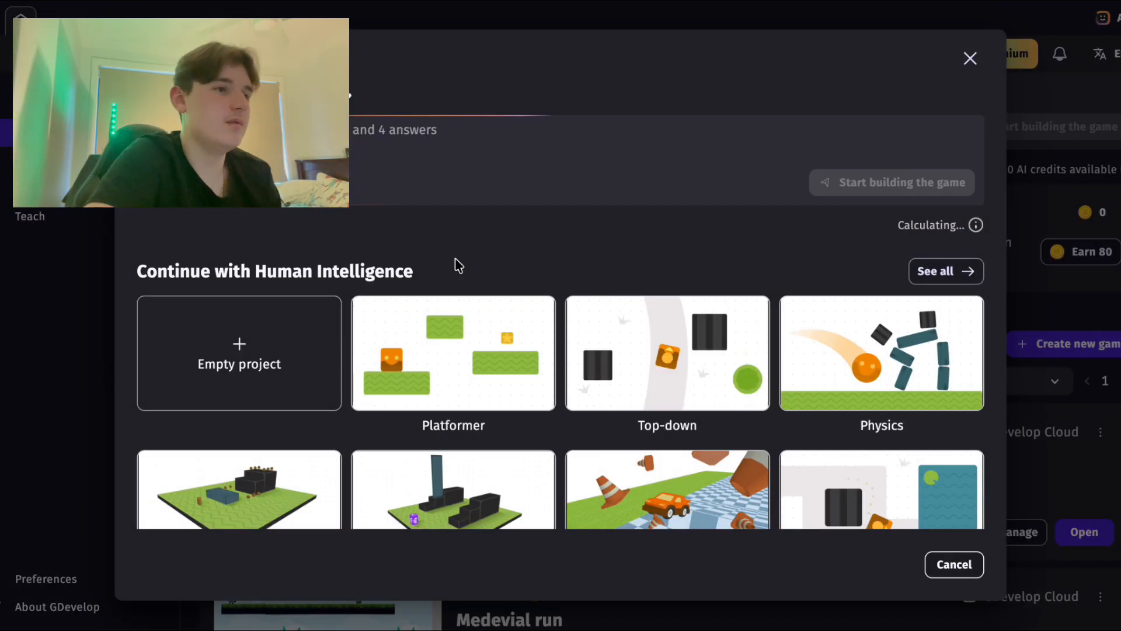
scroll(257, 302, "down", 1)
scroll(257, 302, "up", 1)
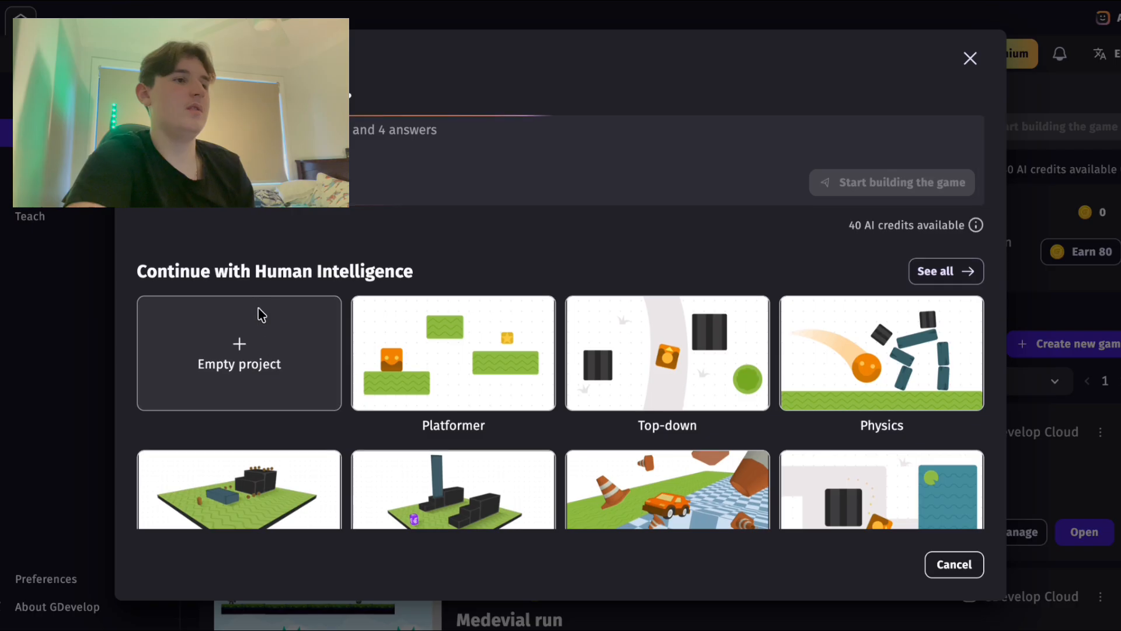
left_click(250, 365)
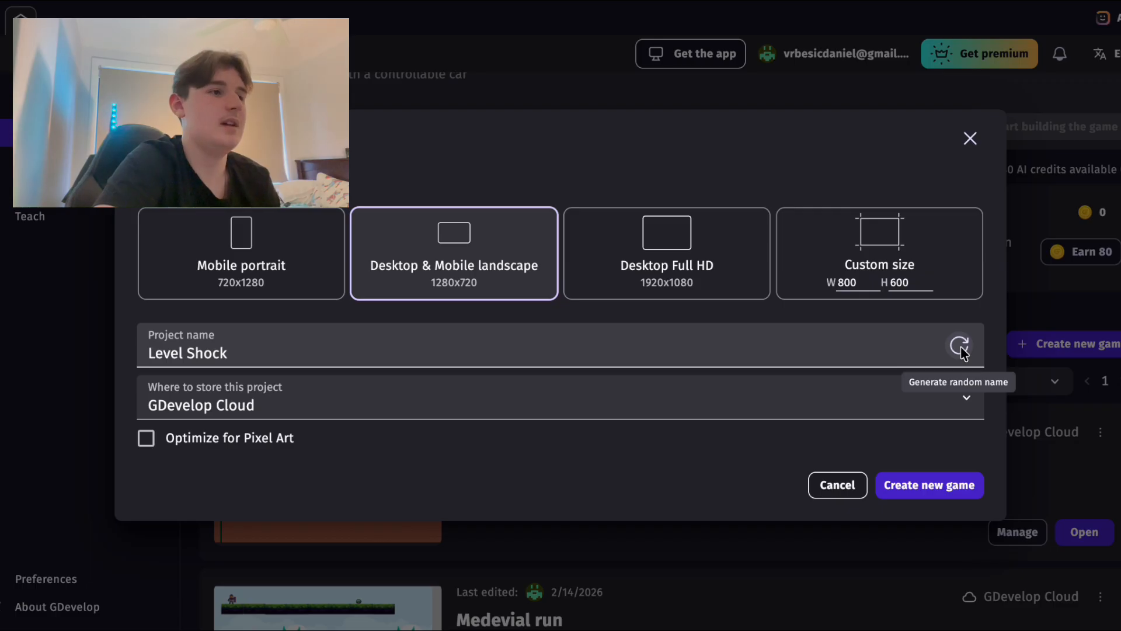
left_click(960, 347)
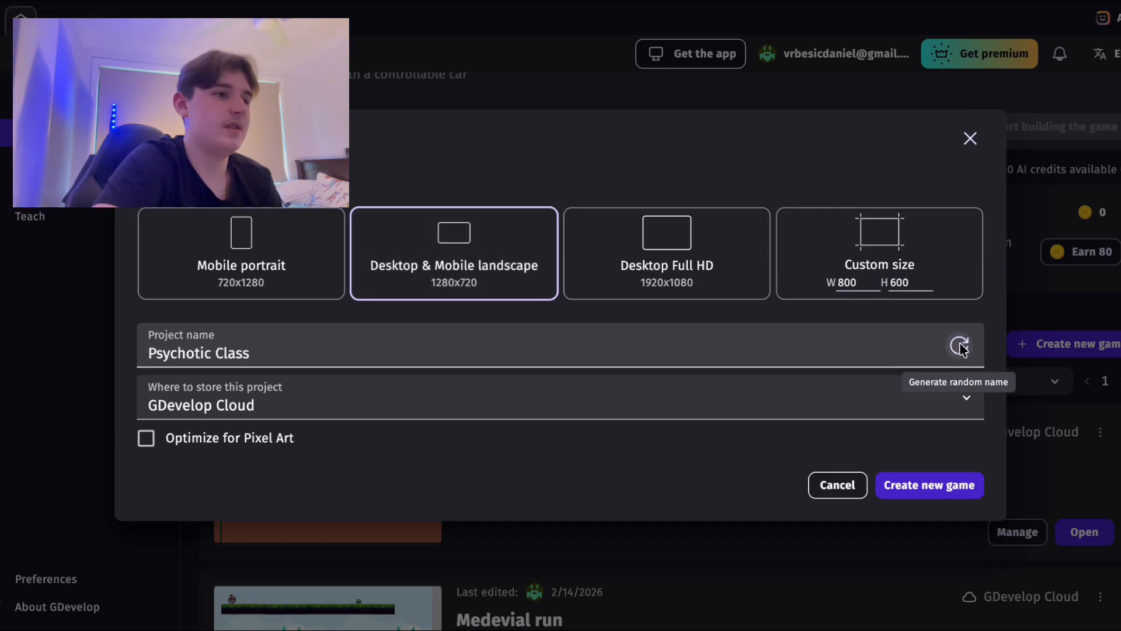
left_click(958, 346)
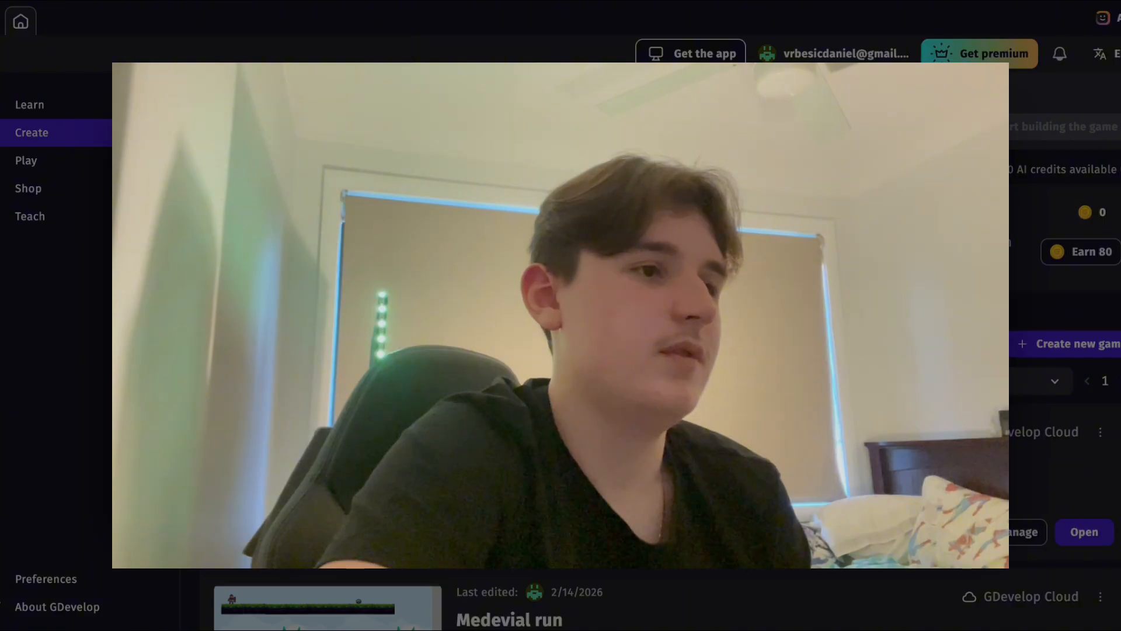
left_click(927, 493)
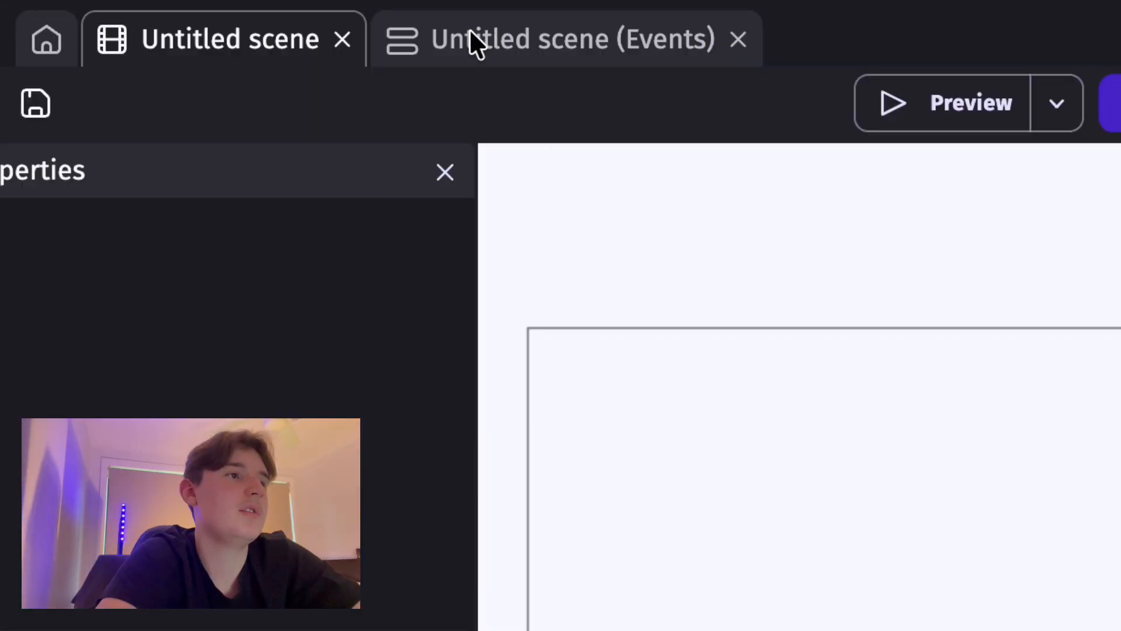
Step: Add an empty event to the untitled scene's event sheet and return to the scene editor
left_click(539, 39)
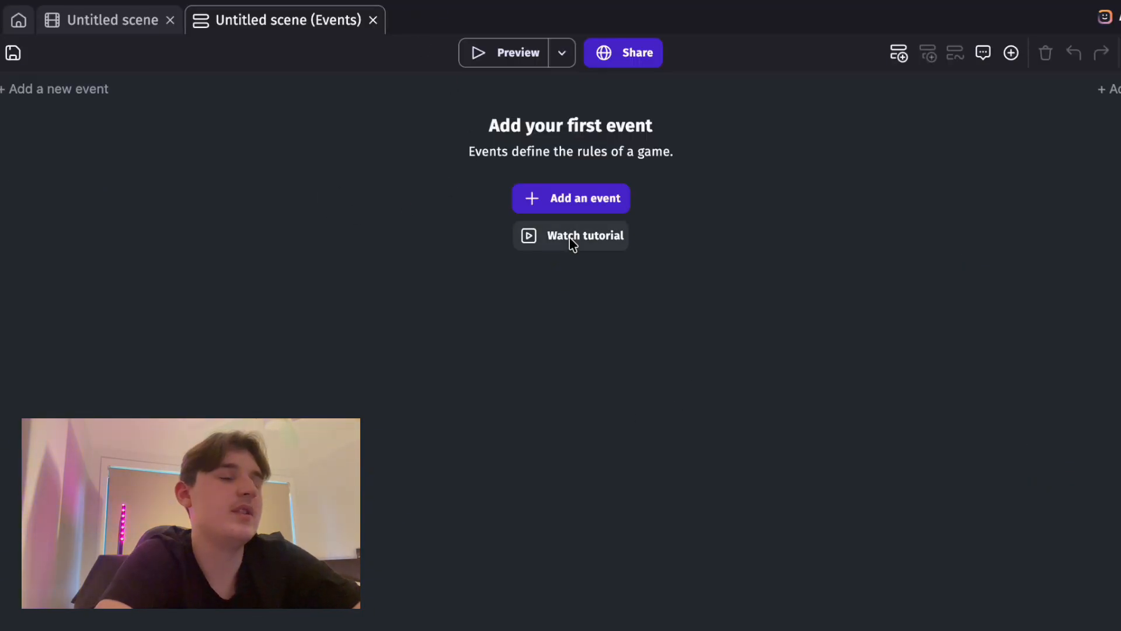
left_click(566, 196)
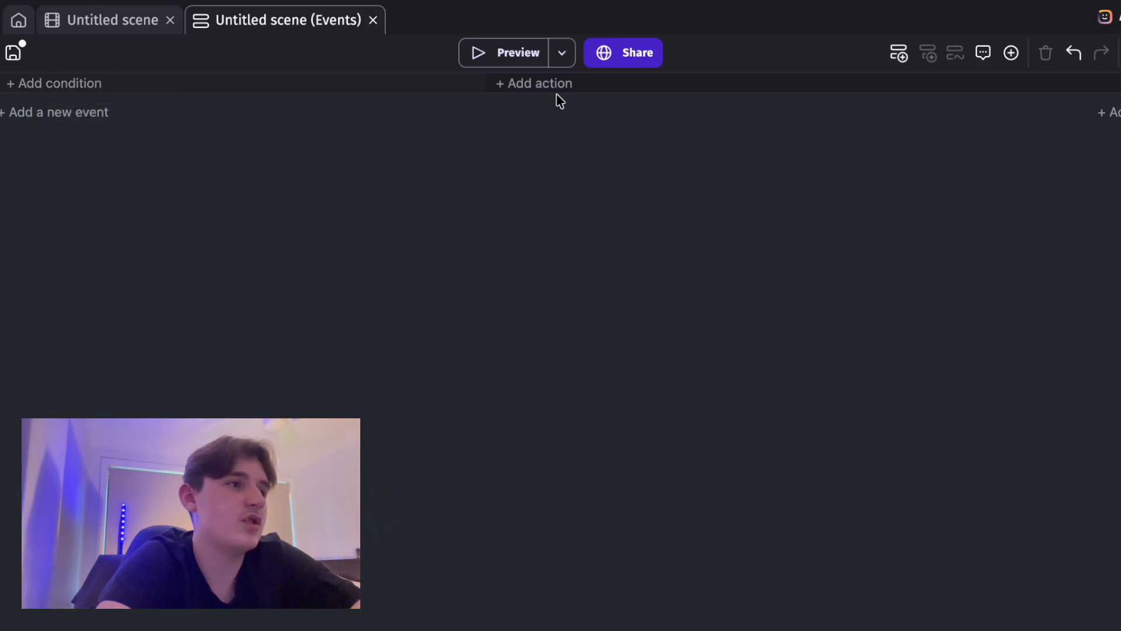
left_click(125, 20)
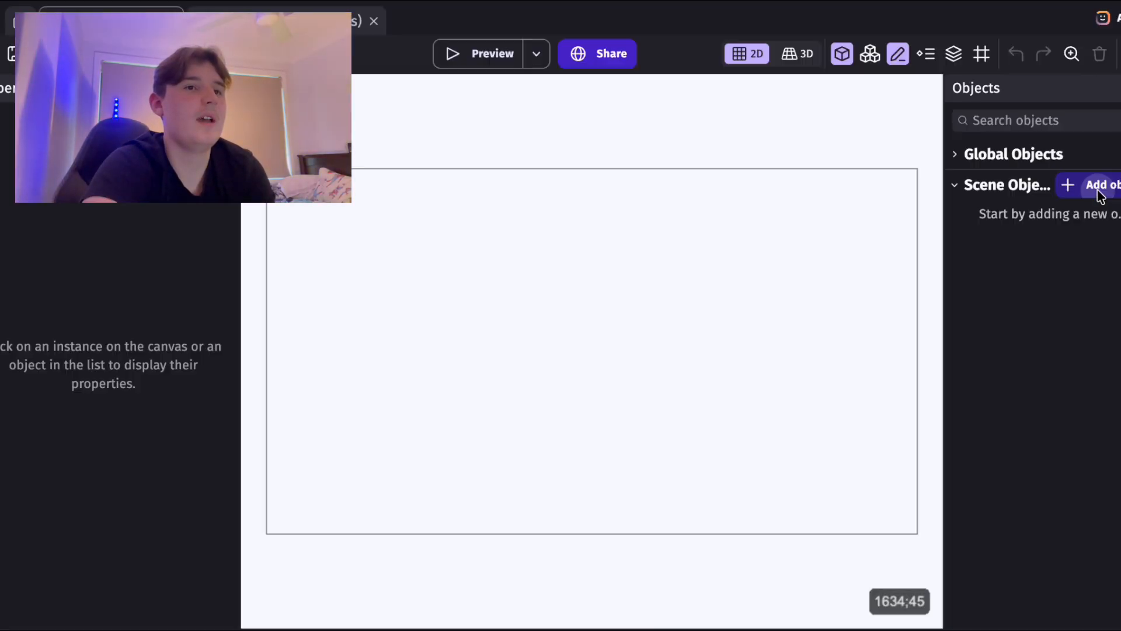
Step: Start adding a scene object and look through the object types that can be made from scratch
left_click(1002, 273)
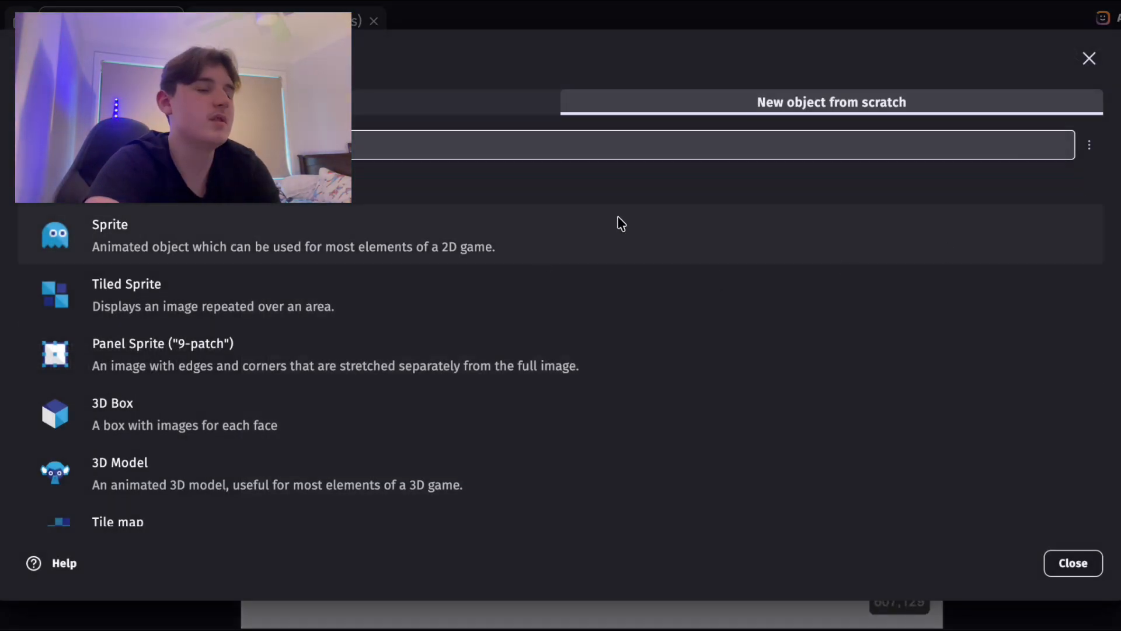
scroll(521, 358, "down", 2)
scroll(521, 358, "up", 2)
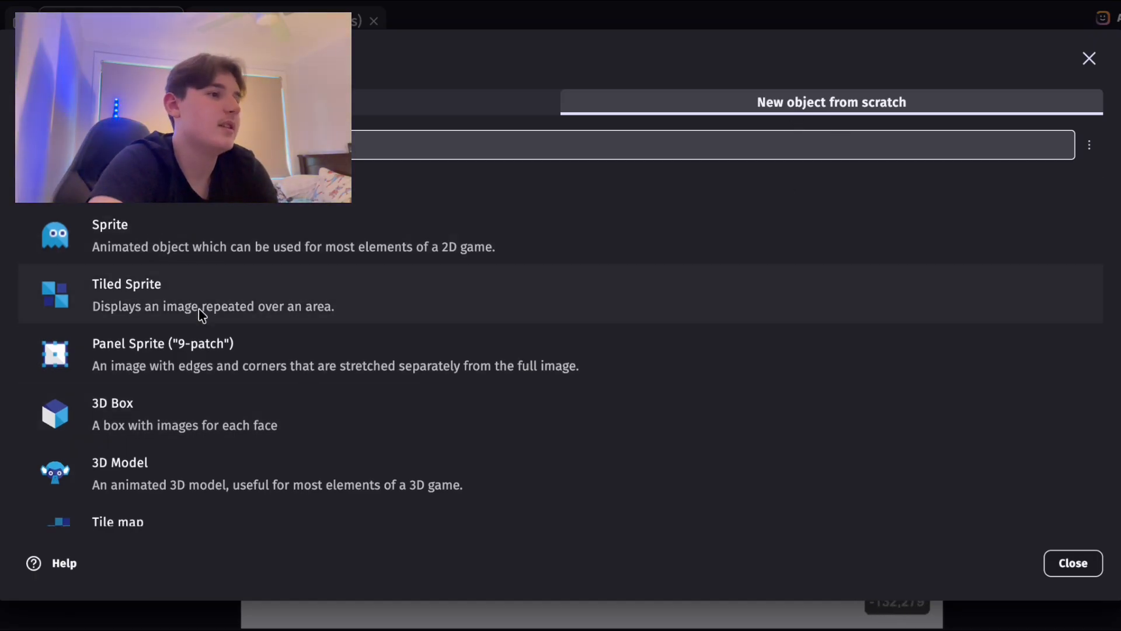
scroll(202, 315, "down", 1)
scroll(175, 369, "down", 1)
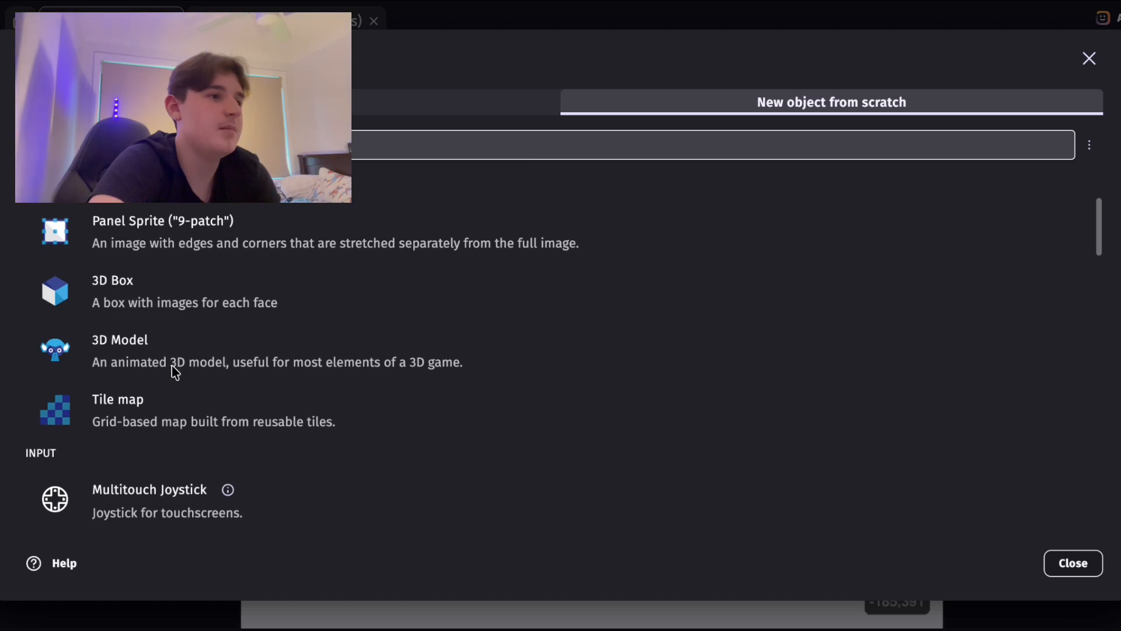
scroll(180, 403, "up", 2)
Step: Browse the asset store's Backgrounds category and open the Pixel Adventure pack
left_click(391, 100)
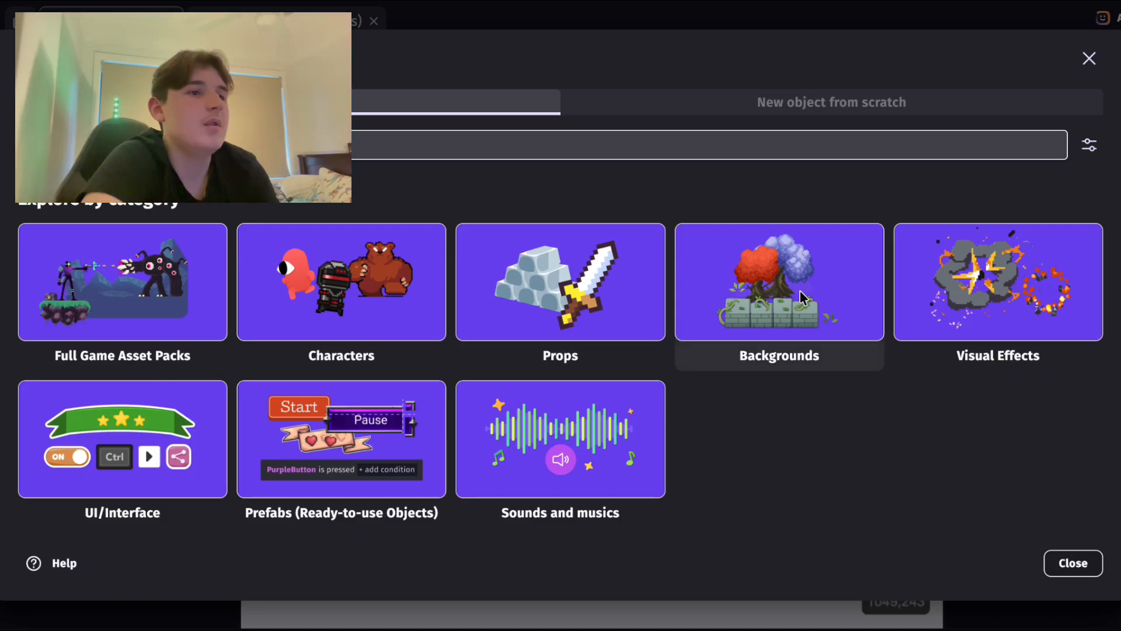
left_click(801, 298)
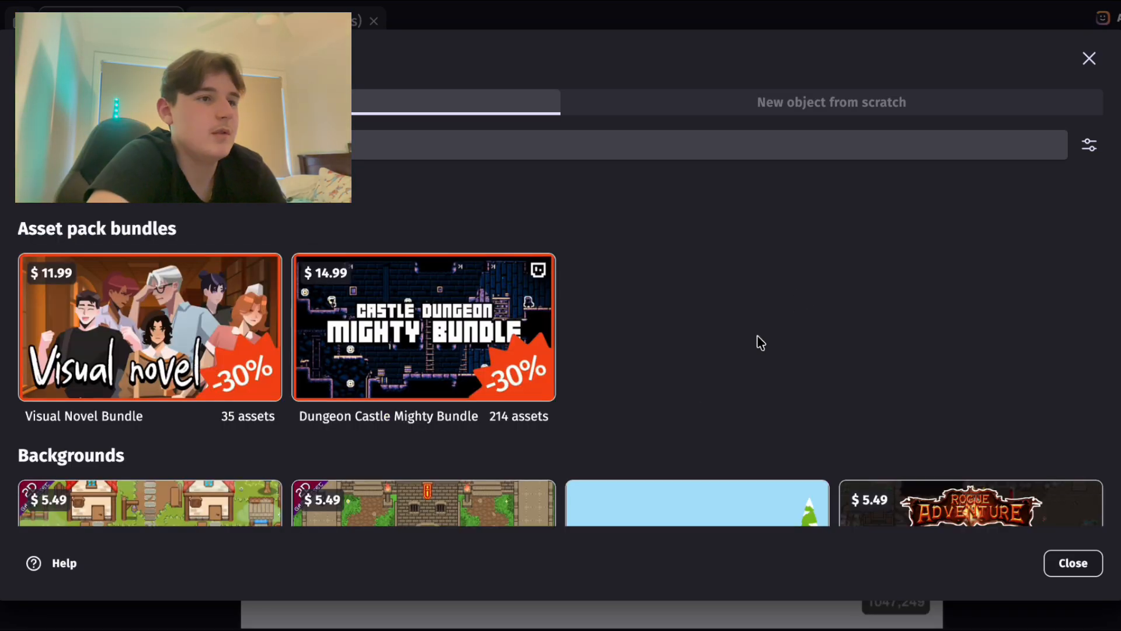
scroll(678, 411, "down", 3)
scroll(679, 412, "down", 1)
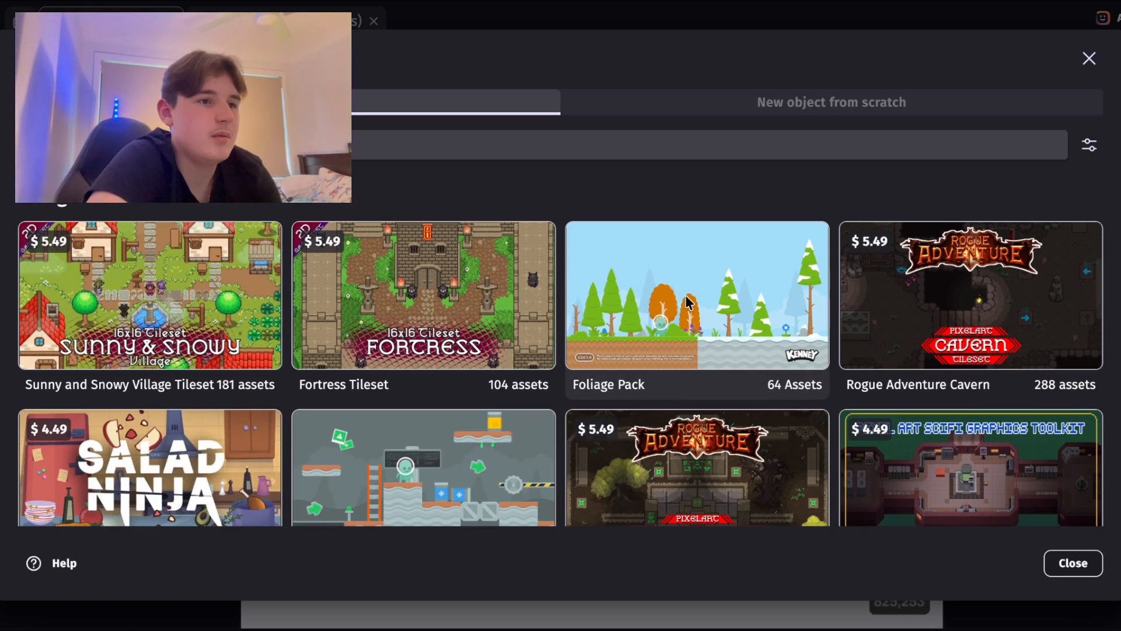
scroll(687, 303, "down", 1)
scroll(686, 300, "up", 2)
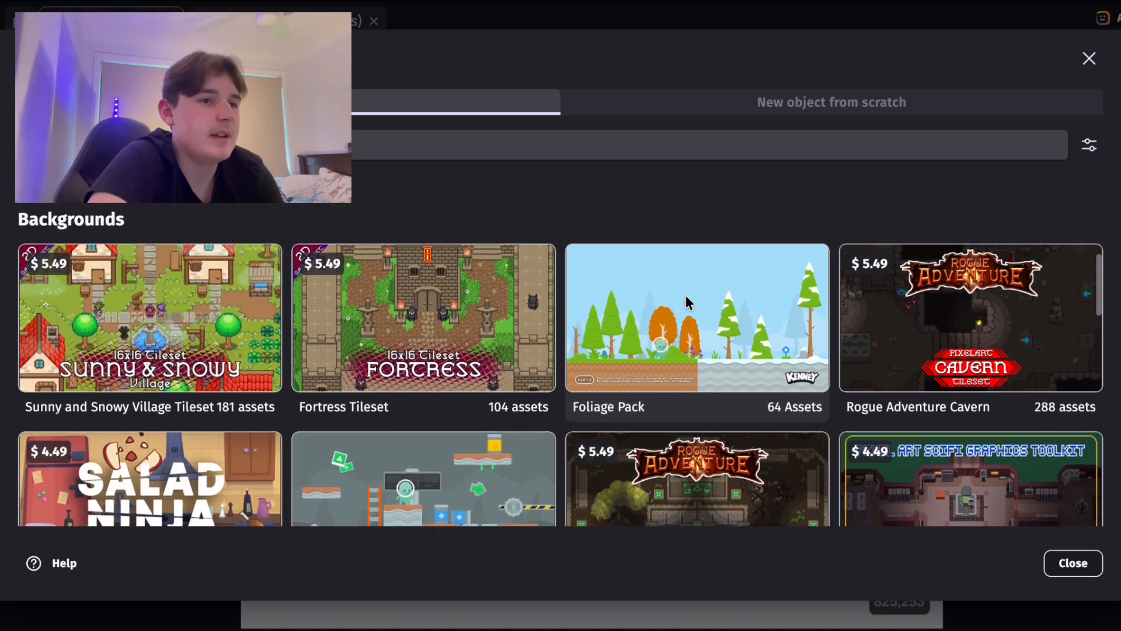
left_click(681, 325)
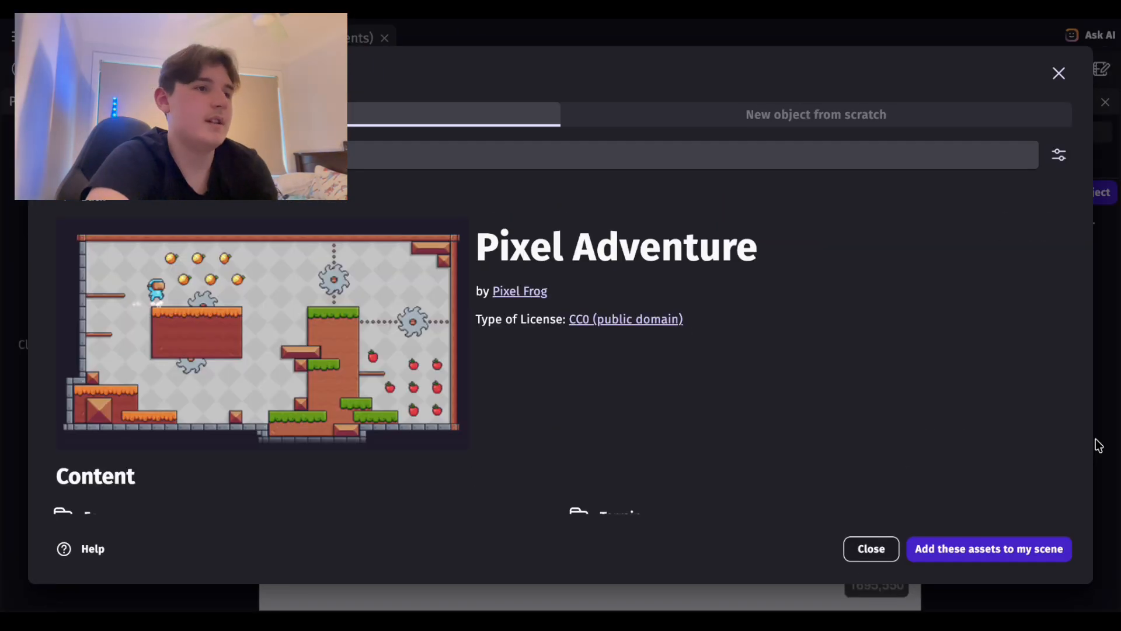
Step: Find the Green Grass 9Patch panel sprite in the Pixel Adventure pack and add it to the scene
scroll(580, 388, "down", 1)
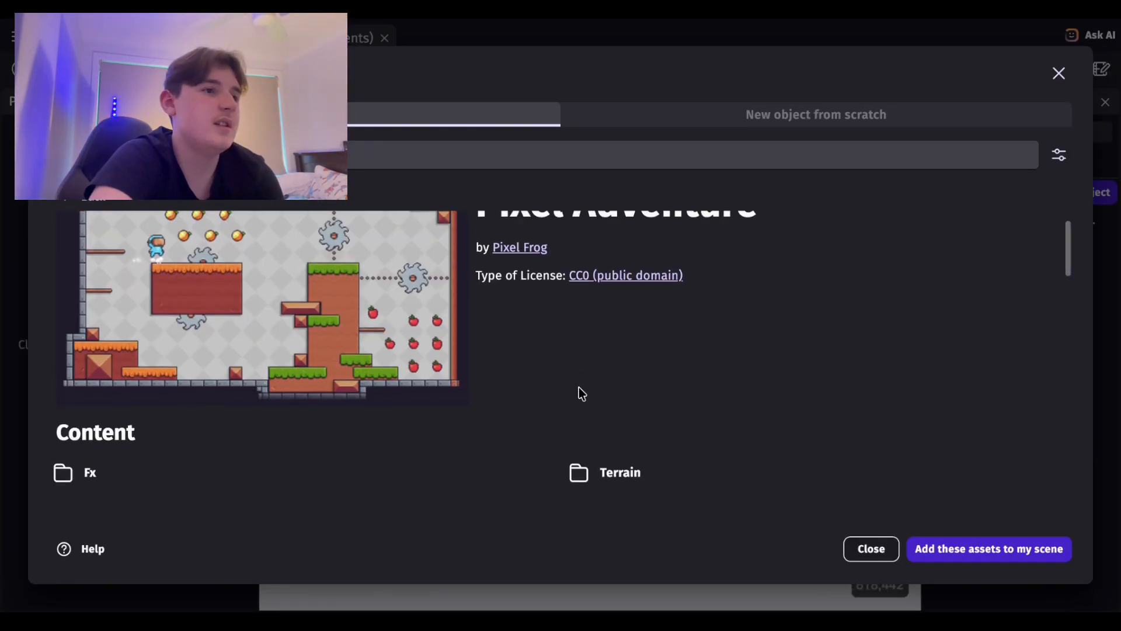
scroll(580, 387, "up", 1)
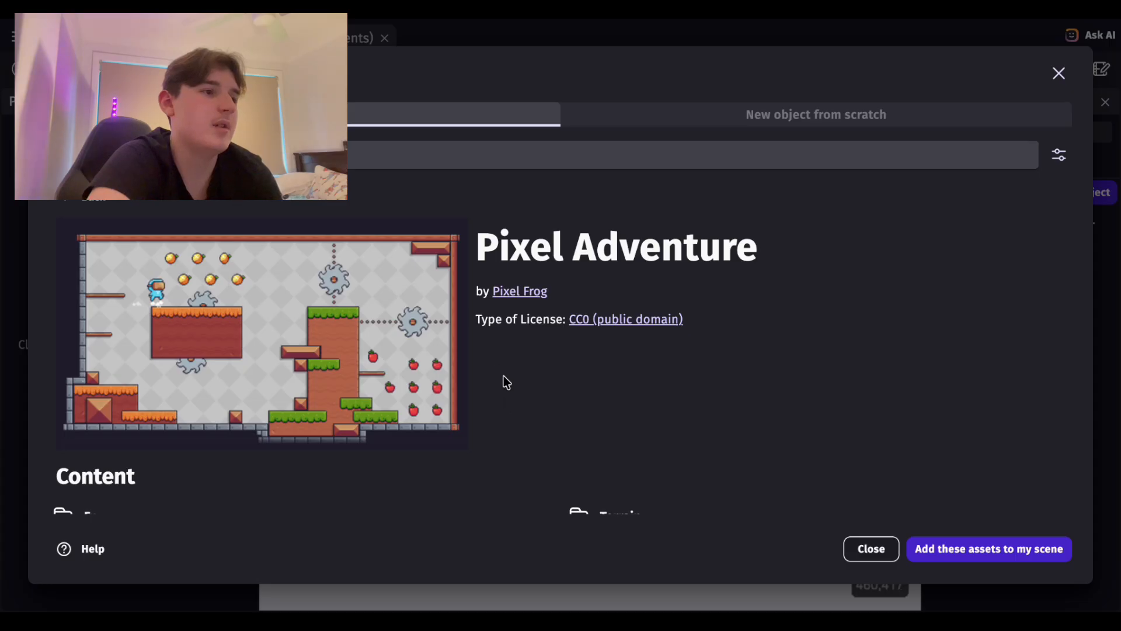
scroll(503, 376, "down", 1)
scroll(525, 409, "down", 3)
scroll(444, 279, "up", 4)
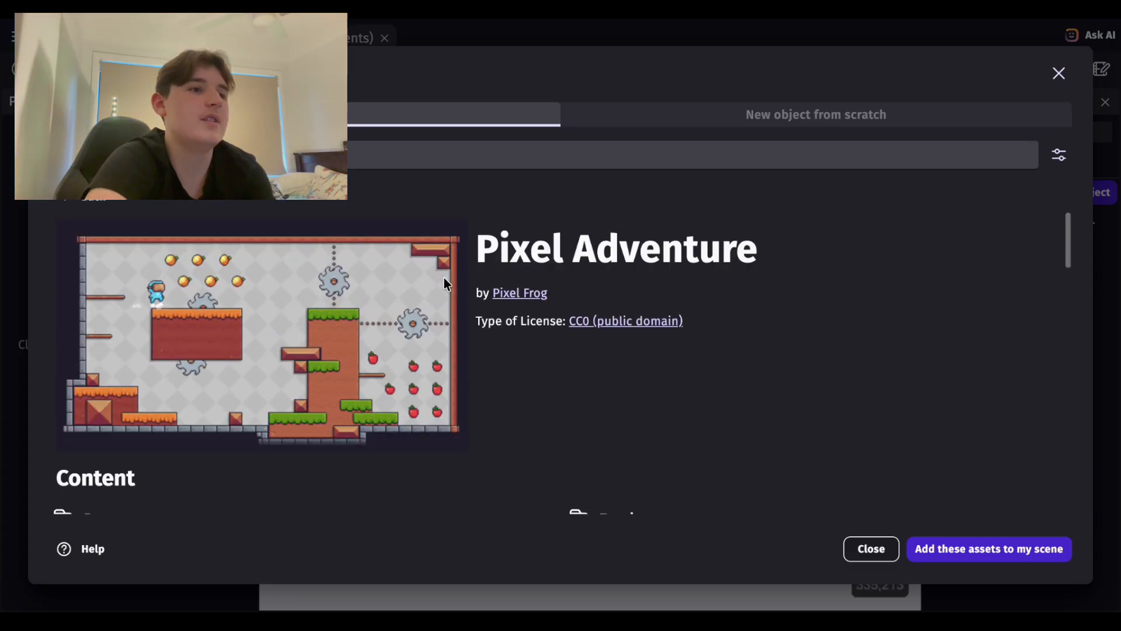
scroll(481, 414, "down", 6)
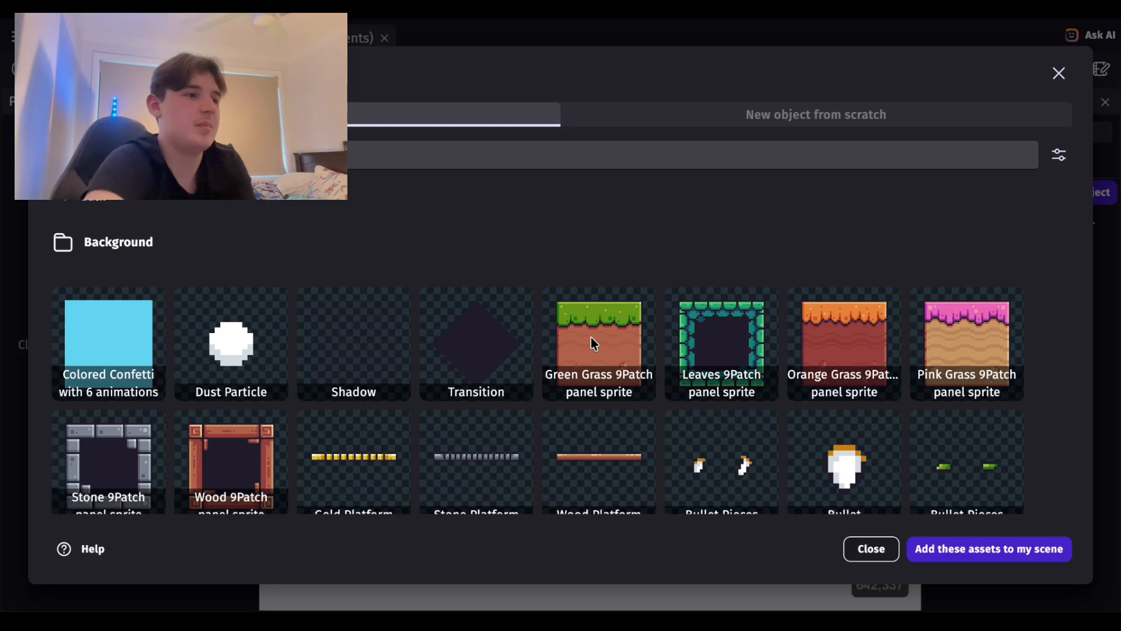
scroll(613, 357, "down", 1)
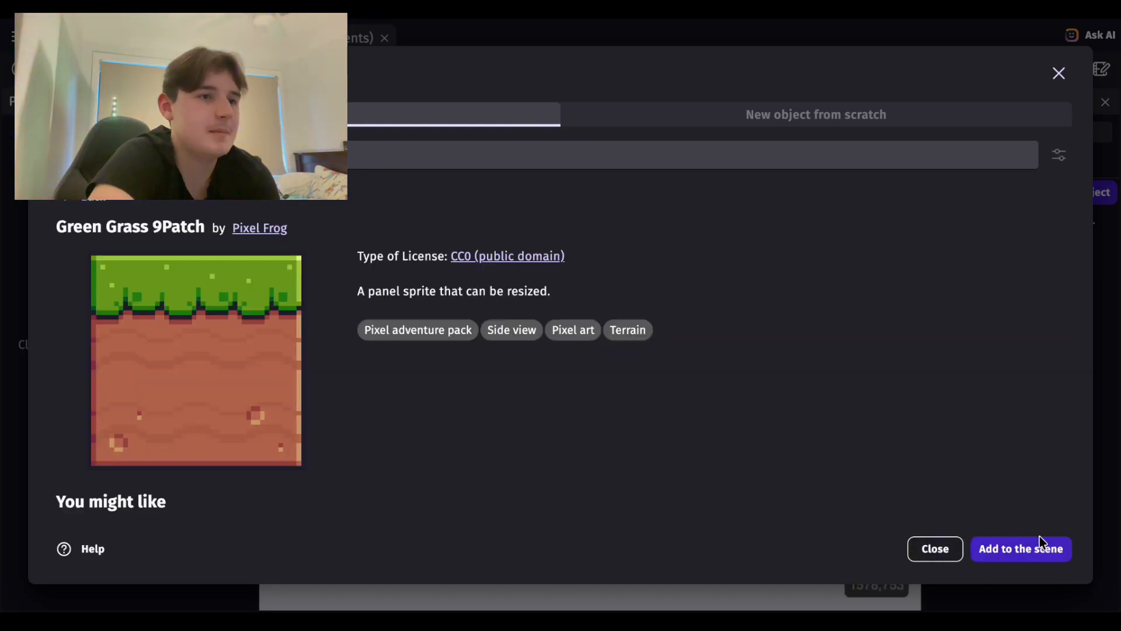
left_click(1028, 553)
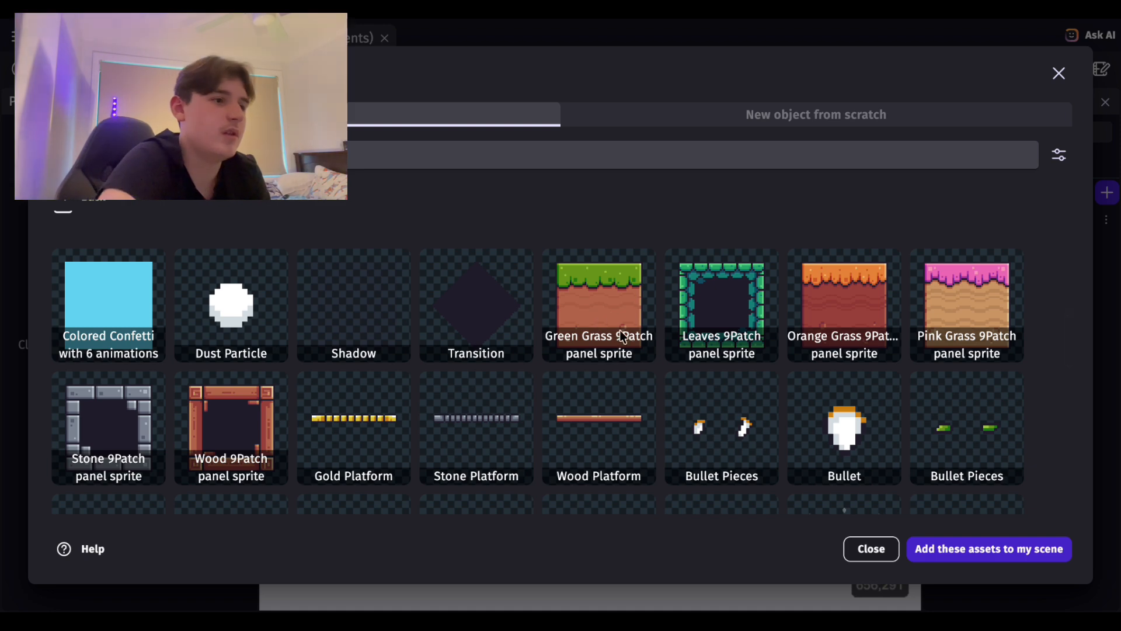
Step: Add the Wood 9Patch panel sprite from the same pack to the scene and leave the asset store
scroll(625, 386, "down", 1)
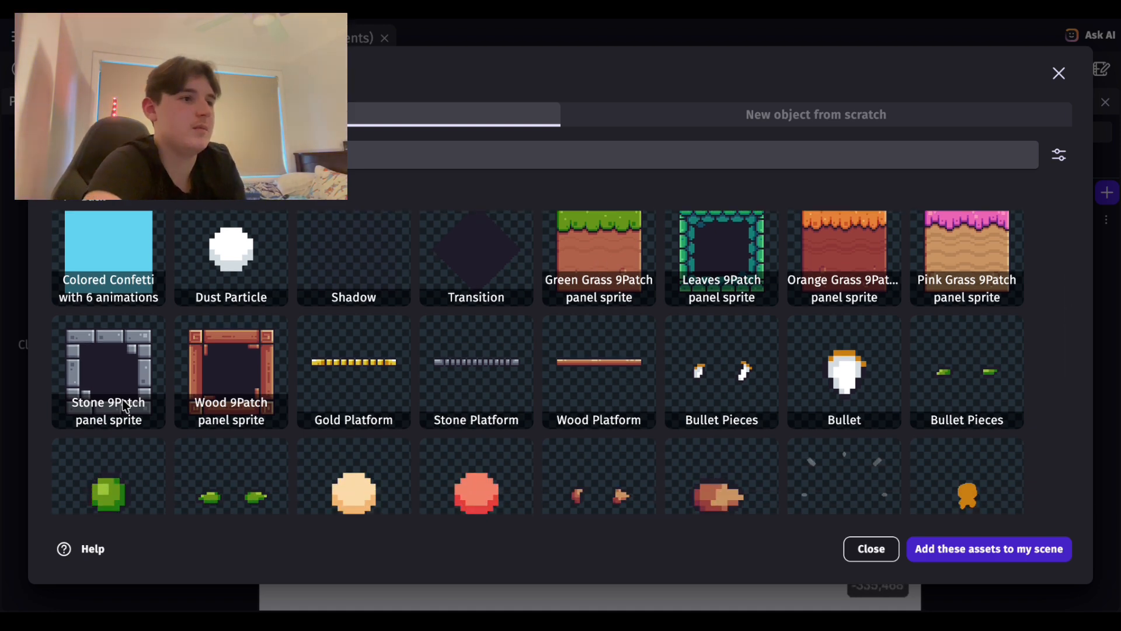
left_click(229, 373)
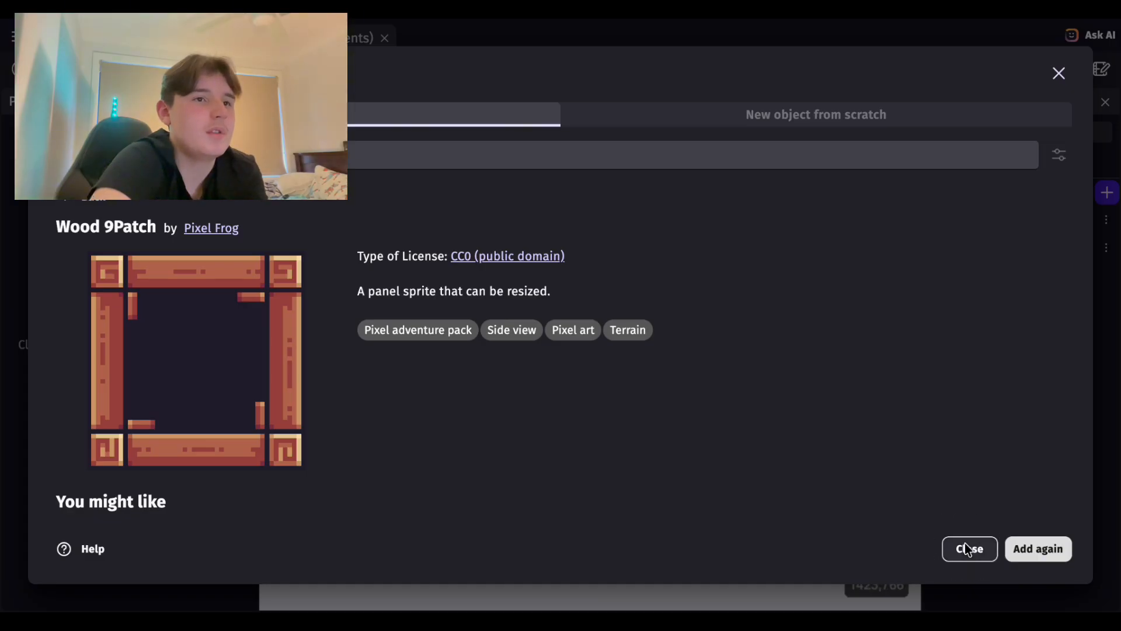
left_click(965, 548)
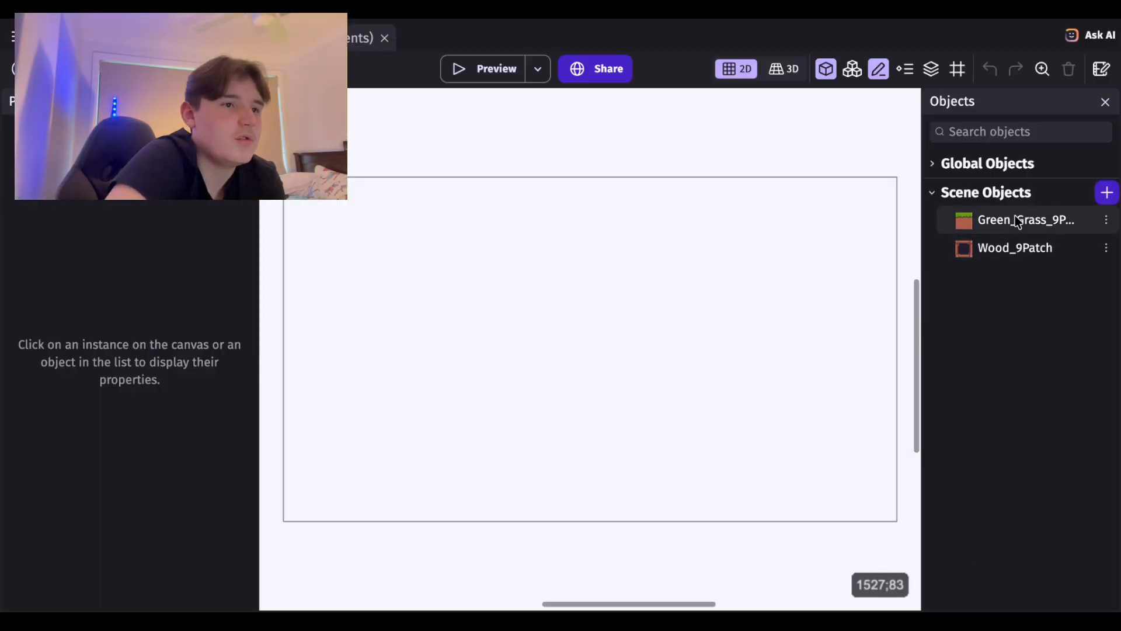
Step: Place a Green Grass 9Patch block inside the lower-left corner of the scene frame
left_click_drag(1015, 216, 377, 530)
left_click_drag(326, 502, 292, 504)
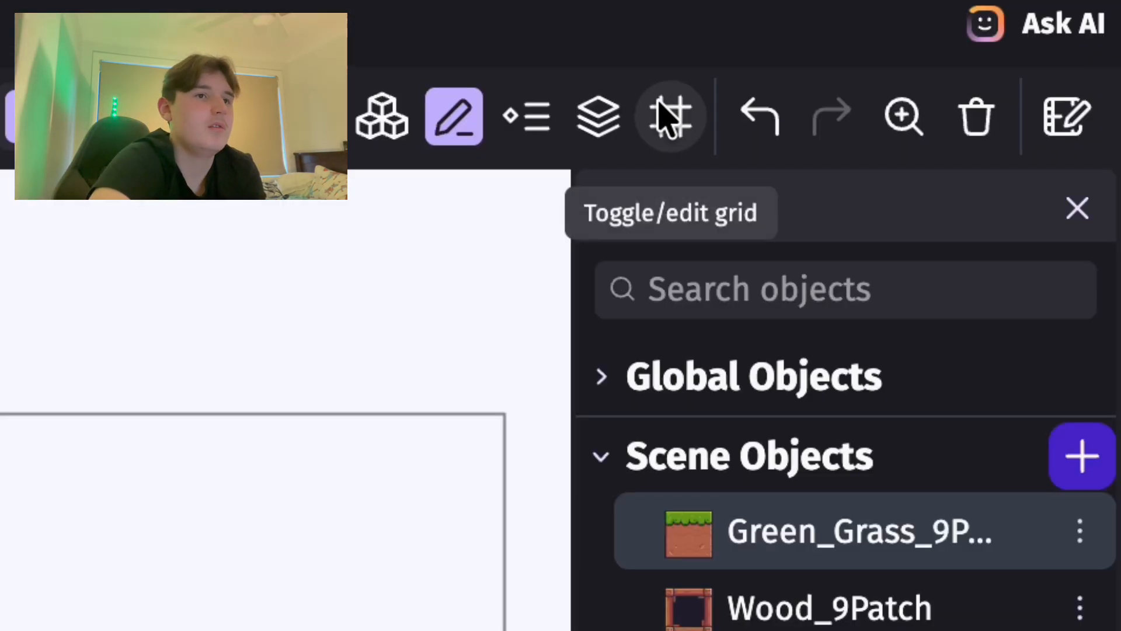
Step: Turn on both the mask and the grid display in the scene editor
left_click(954, 64)
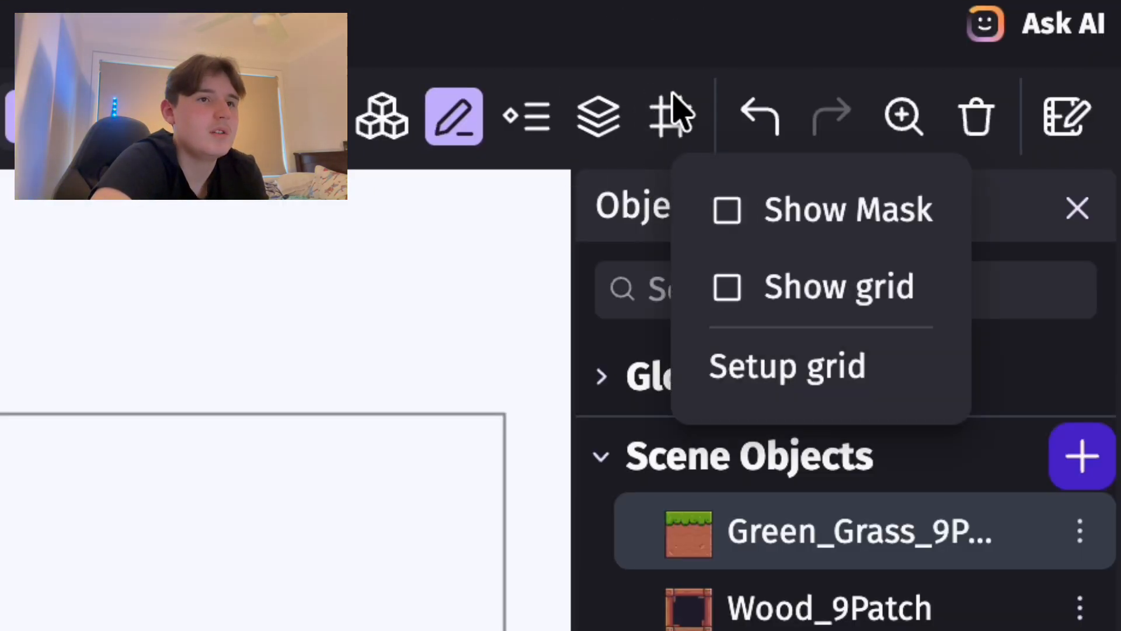
left_click(727, 211)
left_click(727, 289)
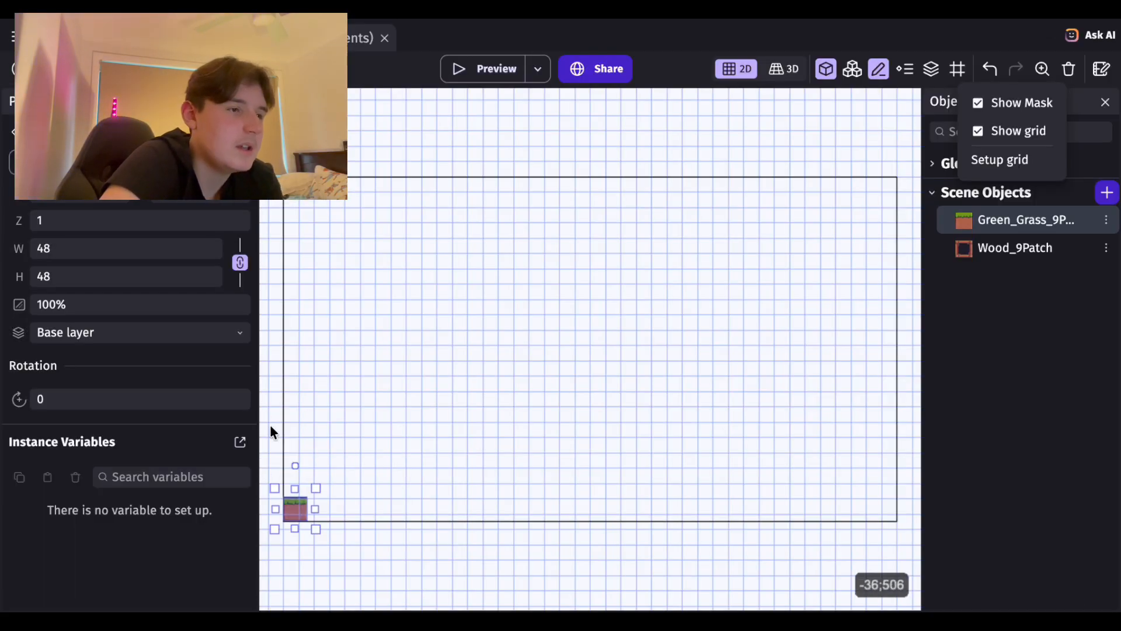
left_click(269, 426)
Step: Stretch the grass block across the full width of the scene frame's bottom edge and make it taller to form the ground
scroll(270, 427, "down", 1)
scroll(269, 427, "up", 1)
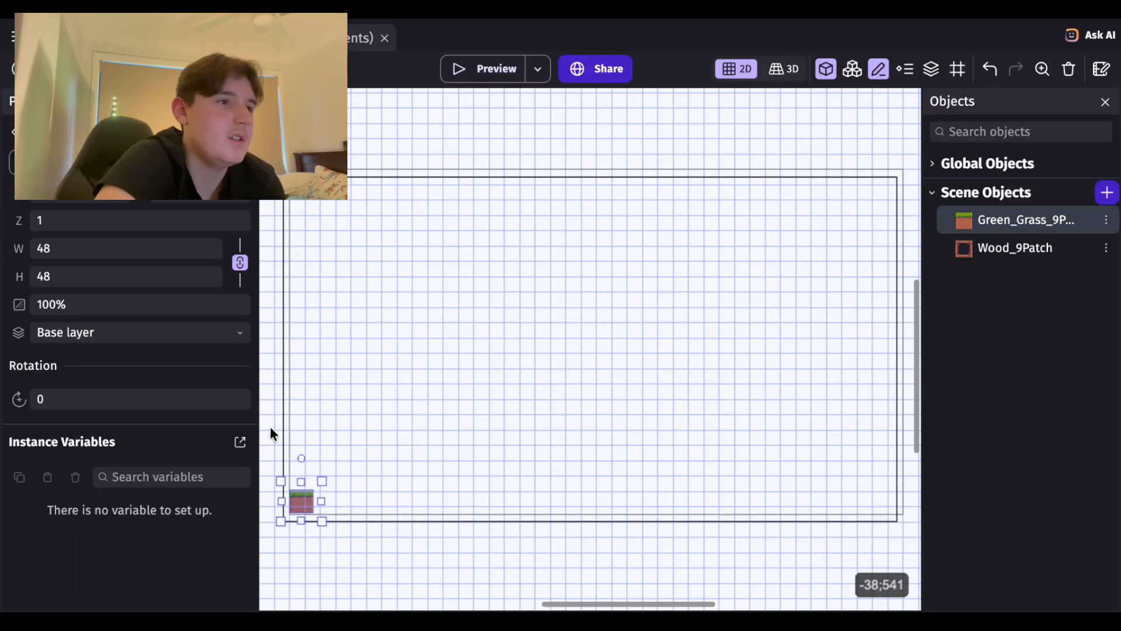
scroll(269, 427, "up", 1)
scroll(270, 426, "right", 1)
scroll(269, 427, "down", 1)
left_click_drag(315, 510, 897, 509)
left_click_drag(898, 509, 899, 508)
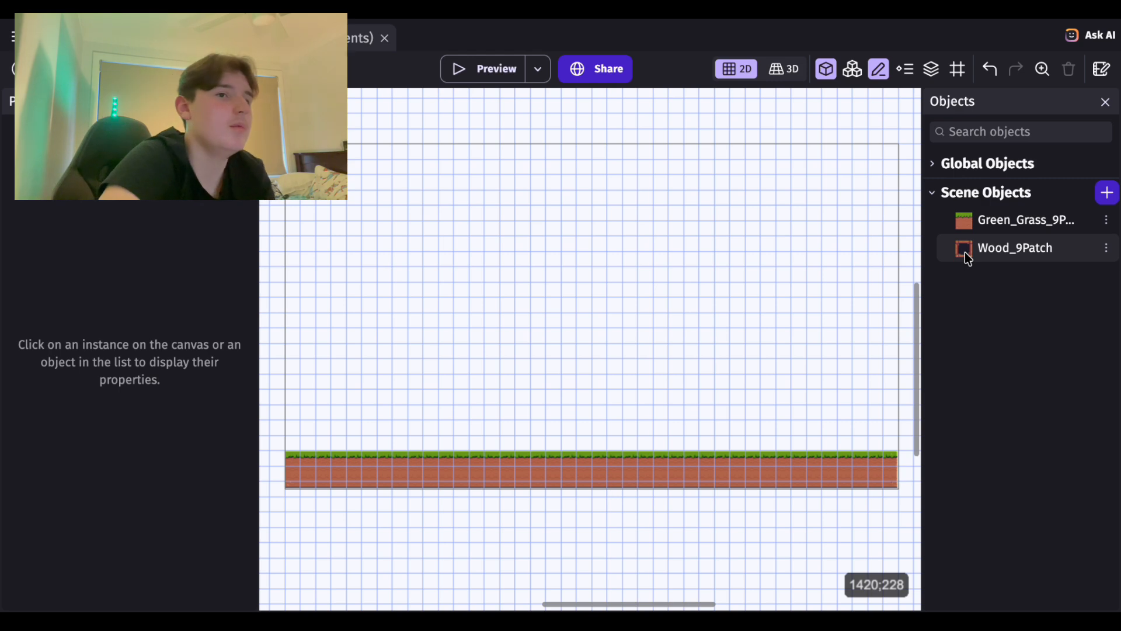
Step: Place a 48 by 656 Wood 9Patch wall at the frame's left edge down to the grass, and duplicate it to the right edge
left_click_drag(968, 257, 289, 445)
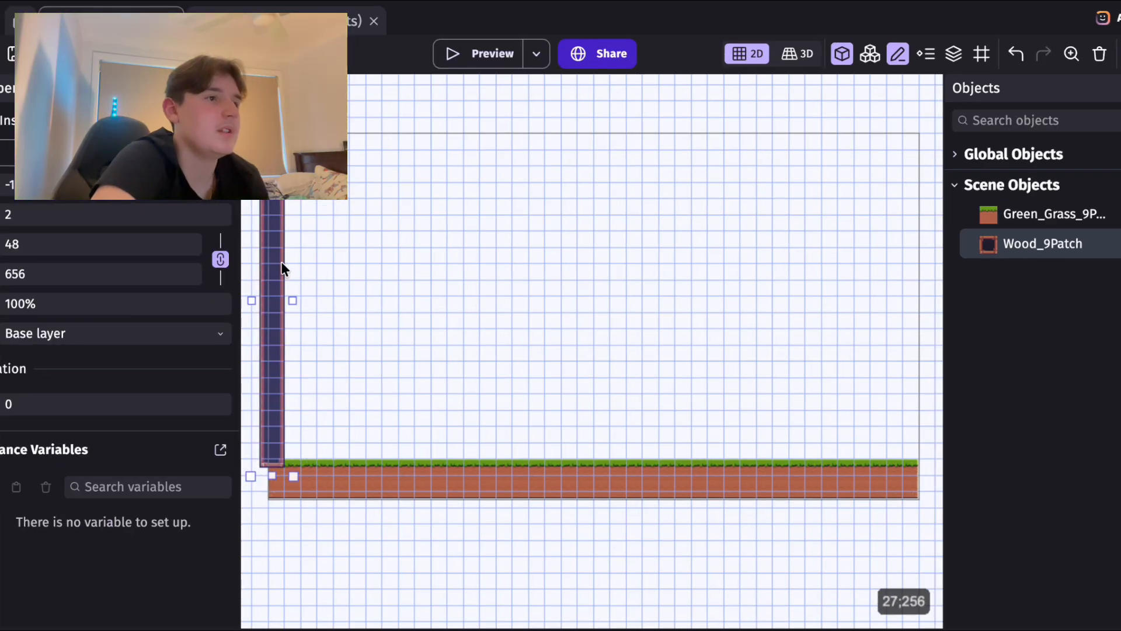
right_click(267, 263)
left_click(299, 262)
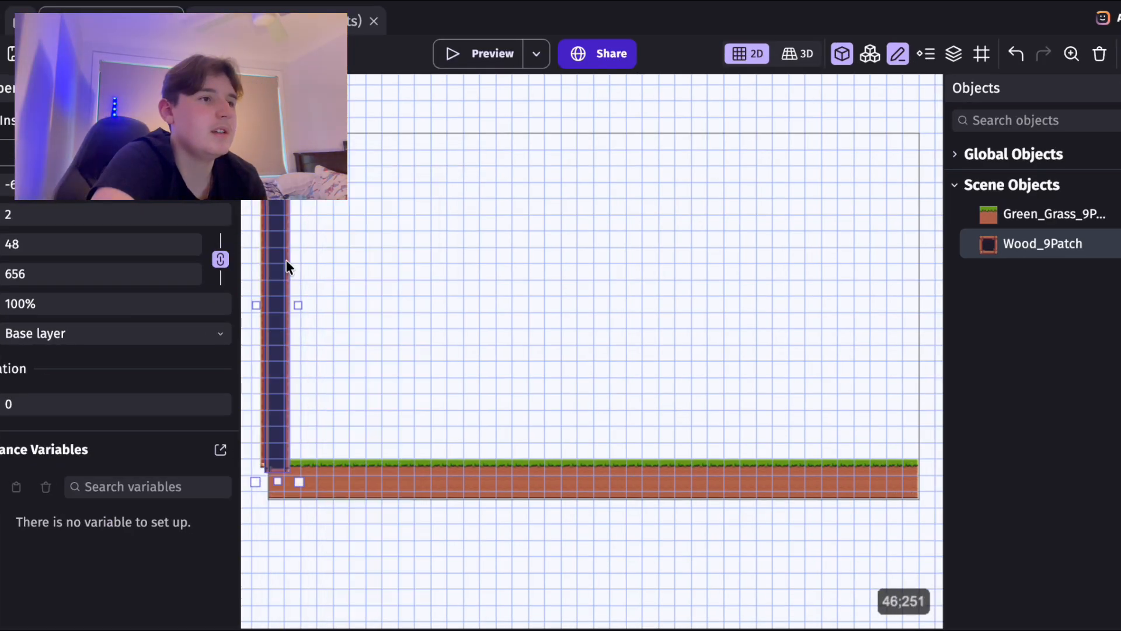
left_click_drag(275, 263, 508, 266)
left_click_drag(902, 261, 917, 257)
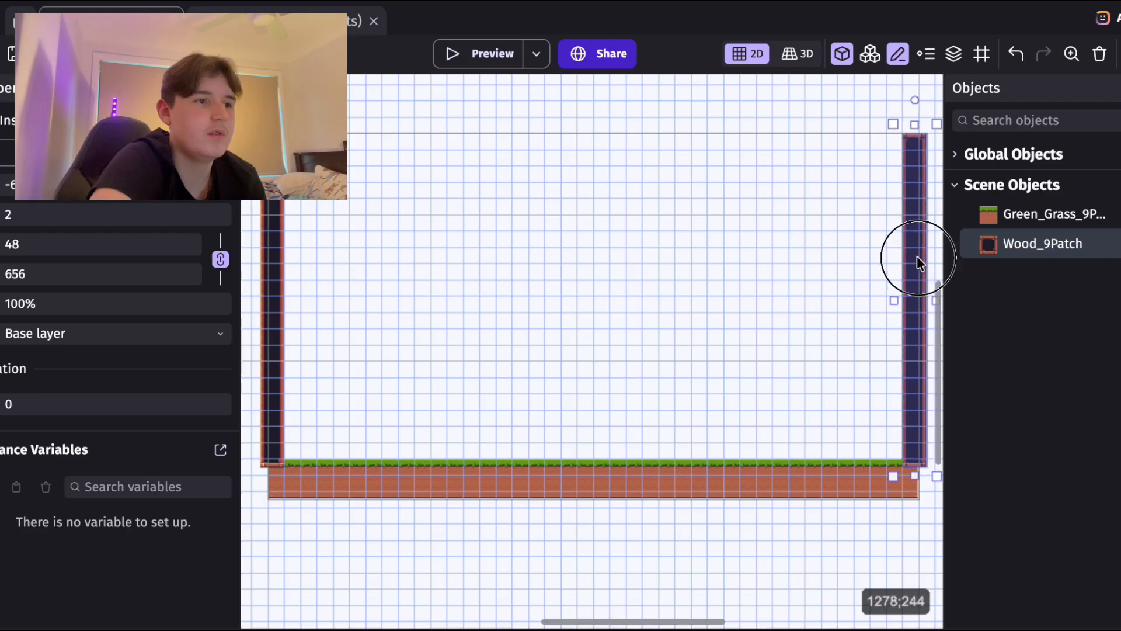
Step: Place small Green Grass 9Patch platforms as ascending steps from the ground toward the right wall
left_click(783, 108)
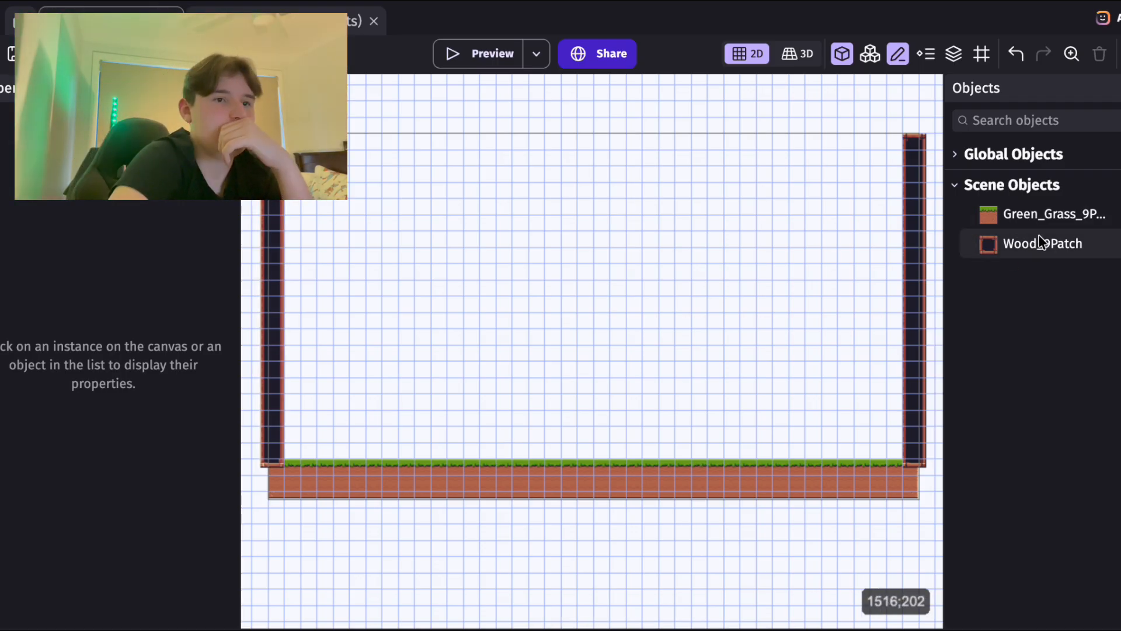
left_click_drag(1031, 222, 405, 445)
left_click_drag(431, 455, 531, 422)
left_click_drag(537, 421, 876, 316)
right_click(615, 390)
left_click(654, 262)
Step: Duplicate the wide grass platform near the right wall and position the copies higher up in the middle of the scene
right_click(802, 316)
left_click(845, 272)
left_click_drag(803, 316, 518, 278)
right_click(680, 244)
left_click(715, 263)
left_click(247, 232)
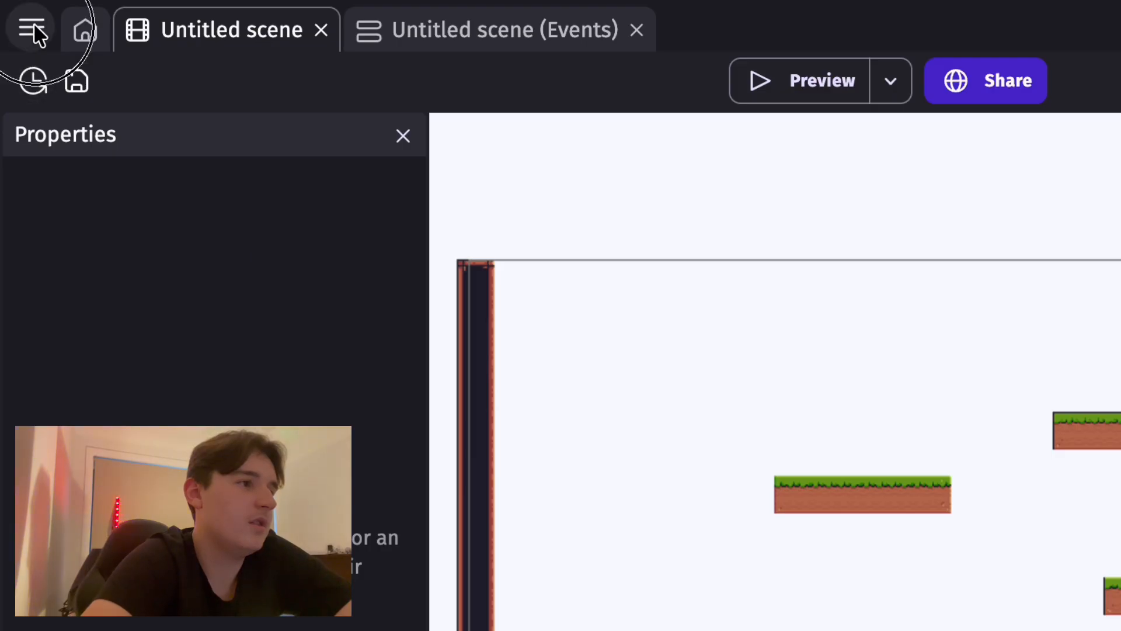
Step: Change the scene background color to bright cyan in the scene properties
left_click(33, 29)
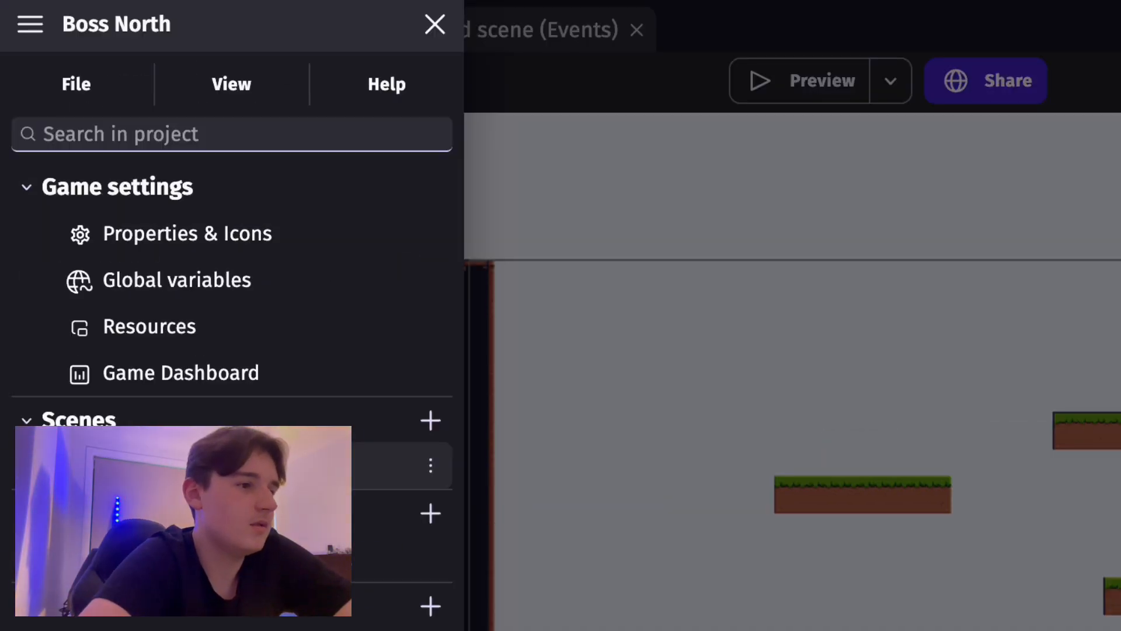
left_click(430, 205)
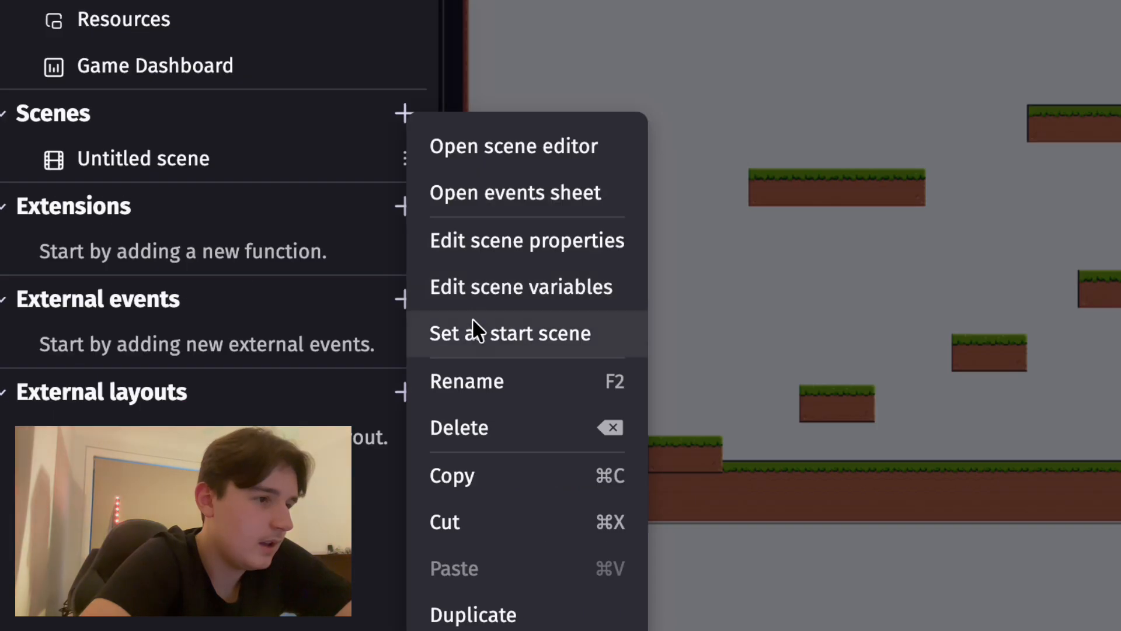
left_click(510, 241)
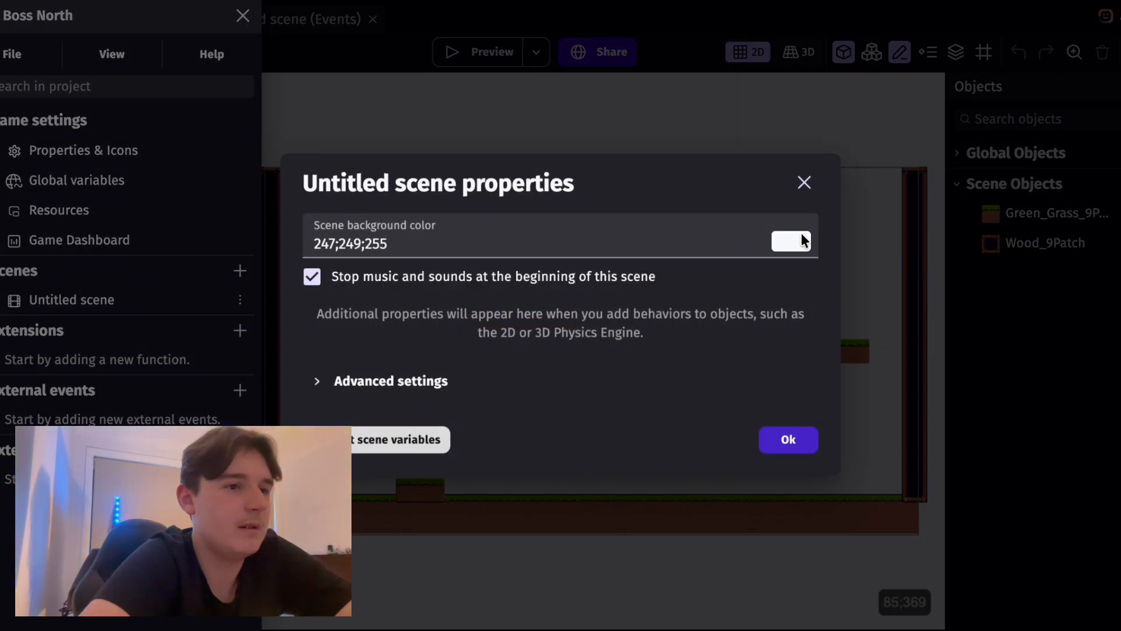
left_click(792, 240)
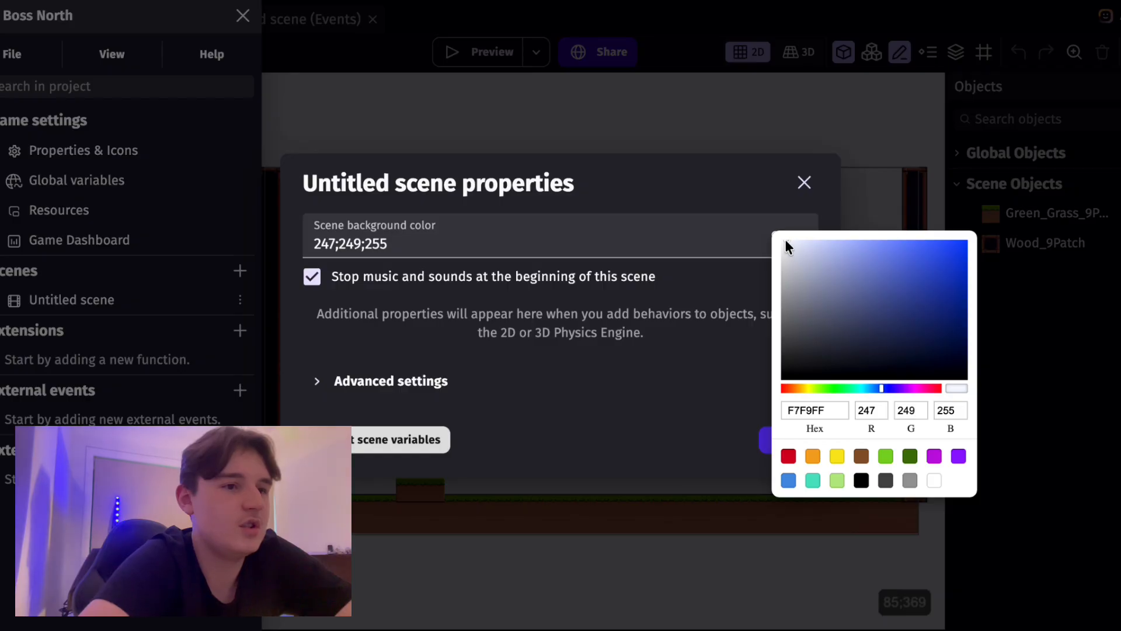
left_click_drag(785, 240, 896, 287)
left_click_drag(832, 265, 826, 326)
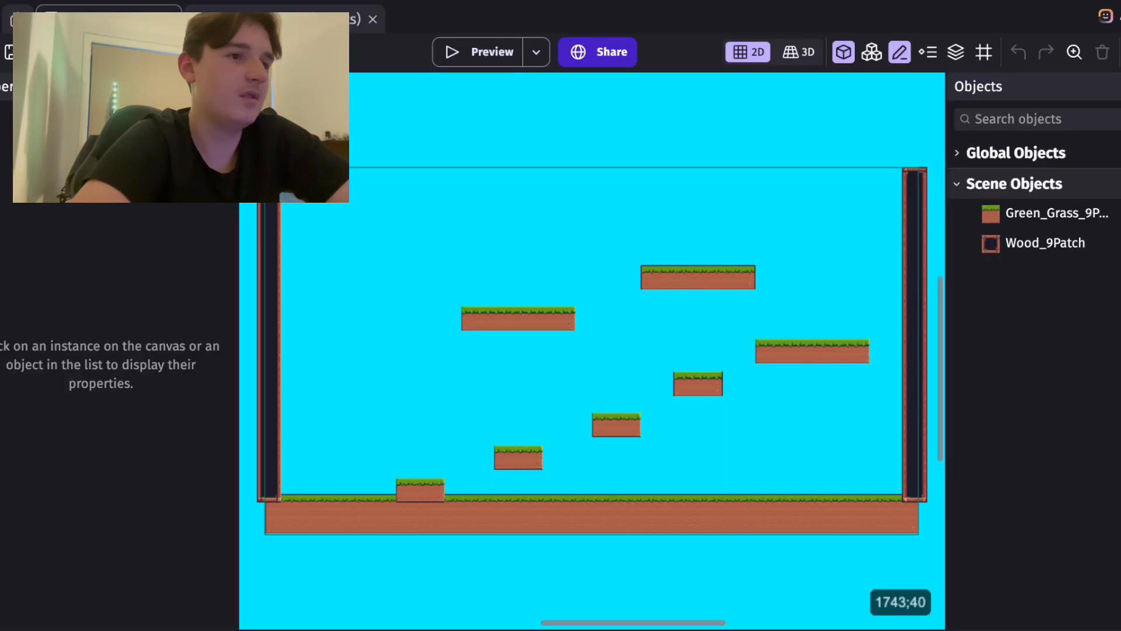
Step: Create a new Sprite object from scratch and import the five robot images as its first animation
left_click(1120, 184)
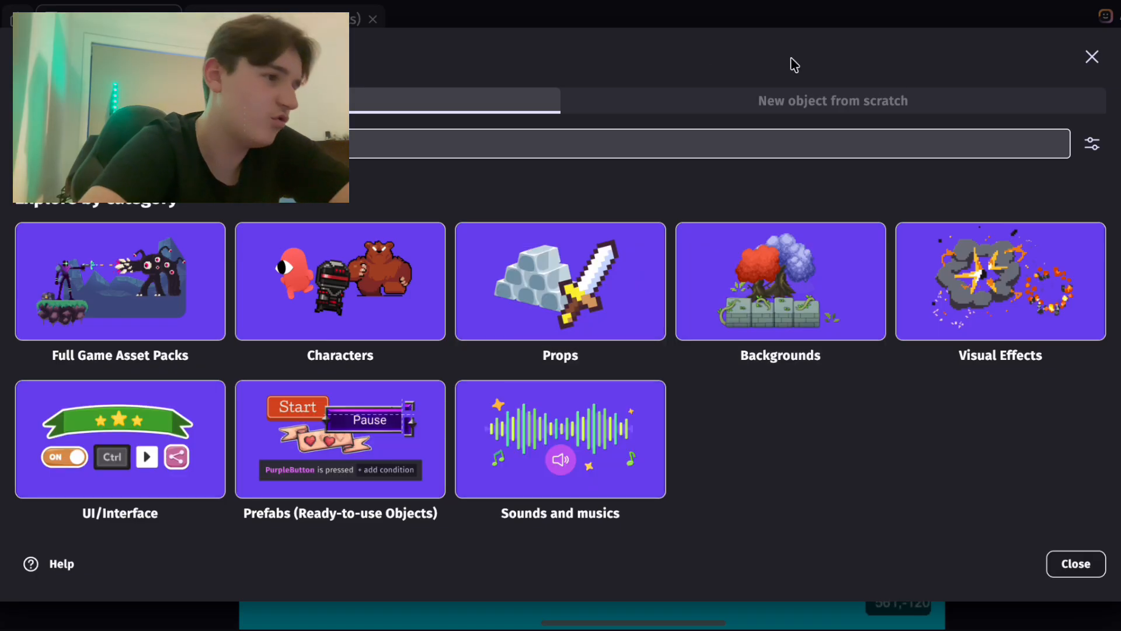
left_click(860, 105)
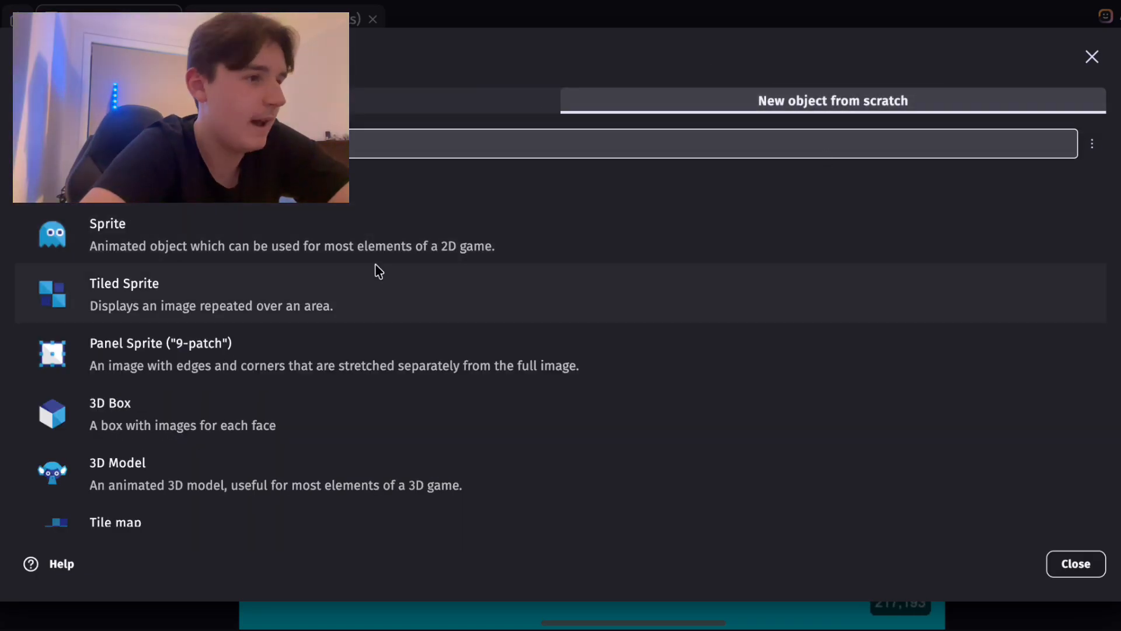
left_click(139, 232)
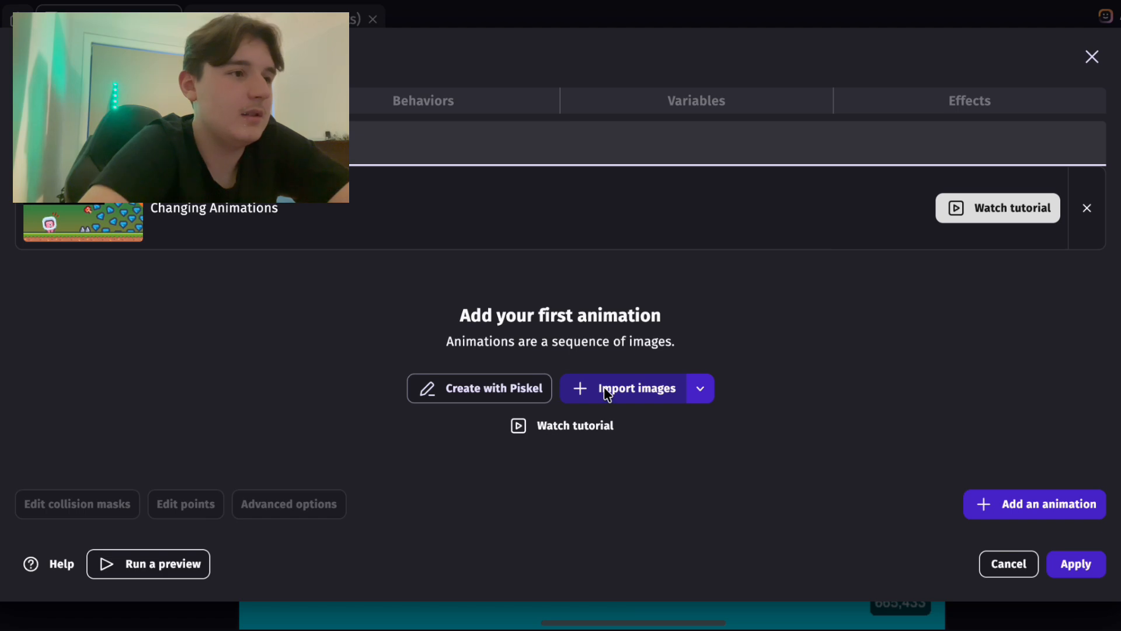
left_click(623, 393)
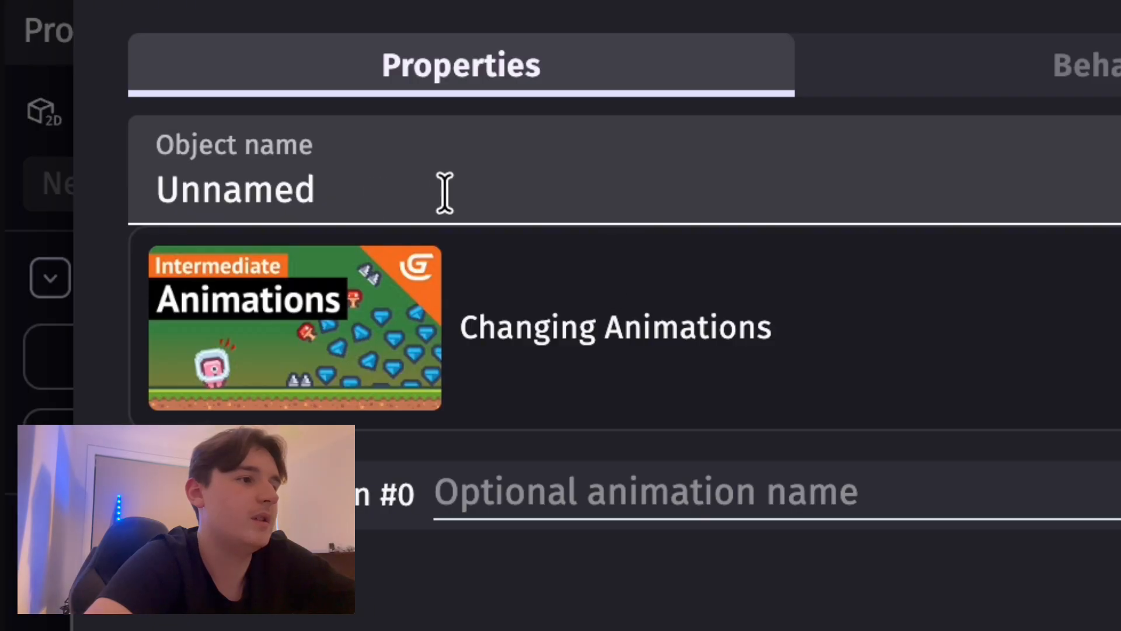
Step: Name the new robot sprite object E.R.I.C
left_click(340, 173)
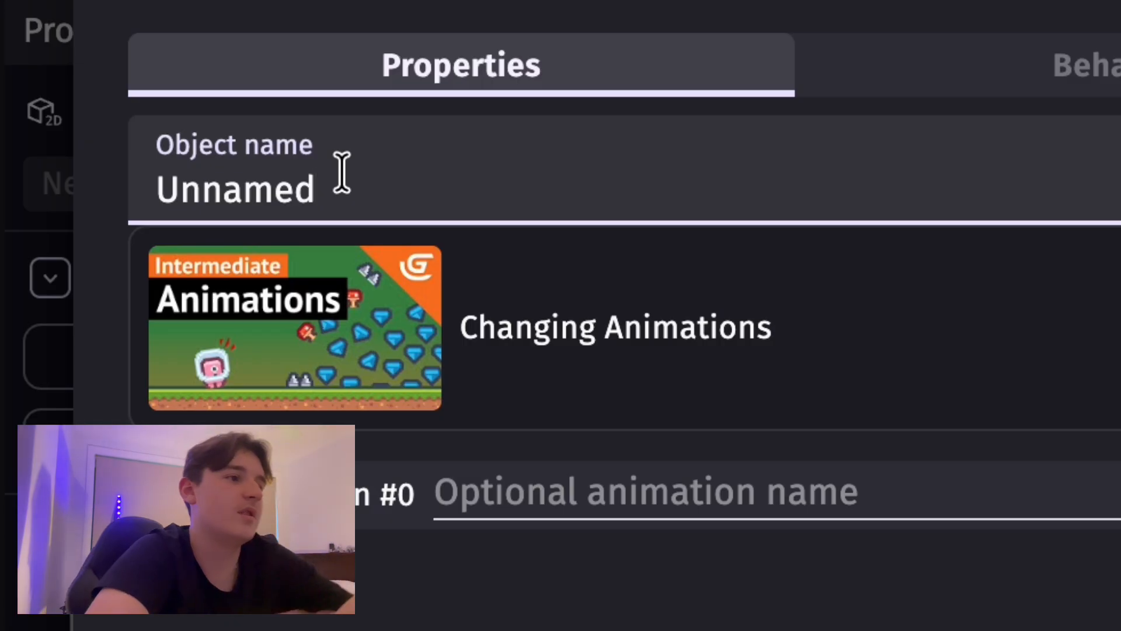
key("BackSpace")
key("BackSpace")
key("BackSpace")
key("BackSpace")
key("BackSpace")
type("E.R.I.C")
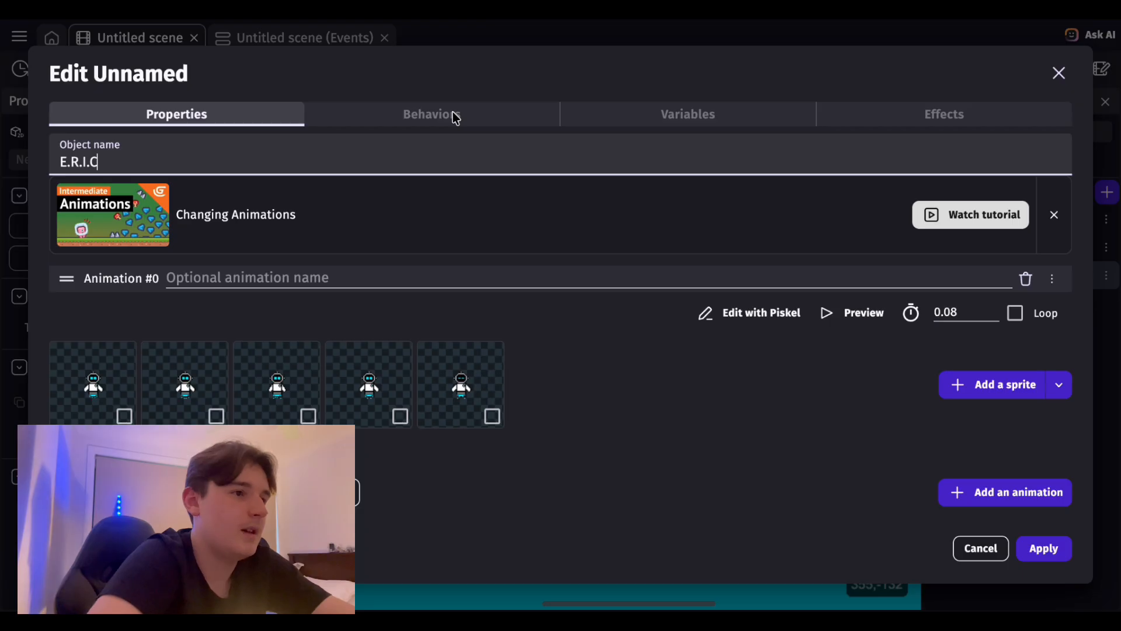
Step: Add the Platformer character behavior to the robot object and apply the changes
left_click(453, 118)
left_click(561, 340)
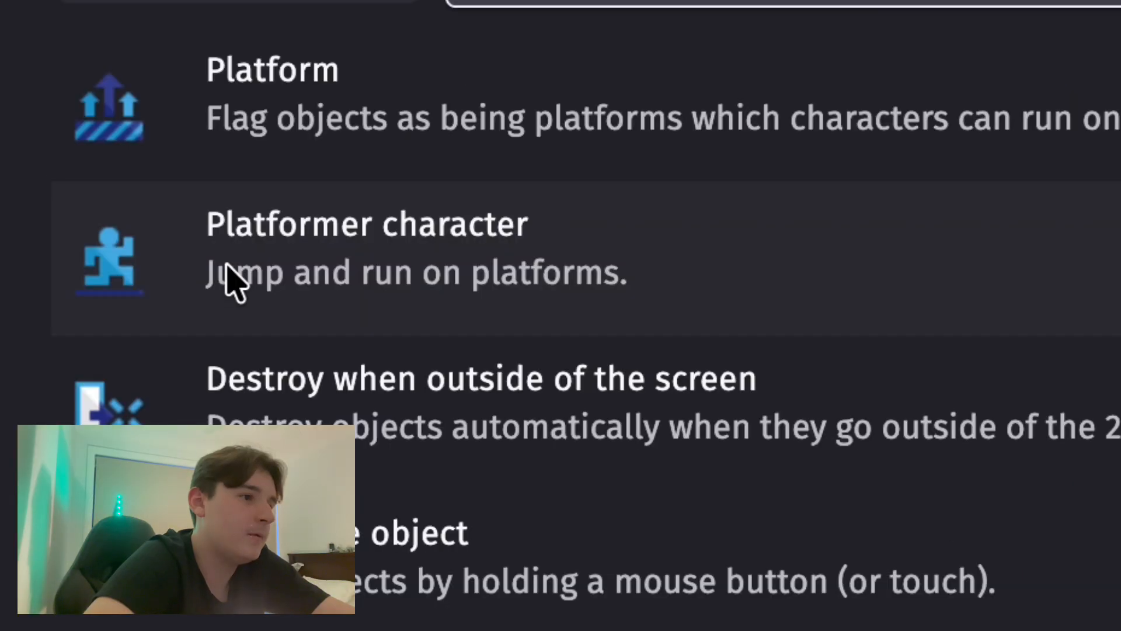
left_click(327, 276)
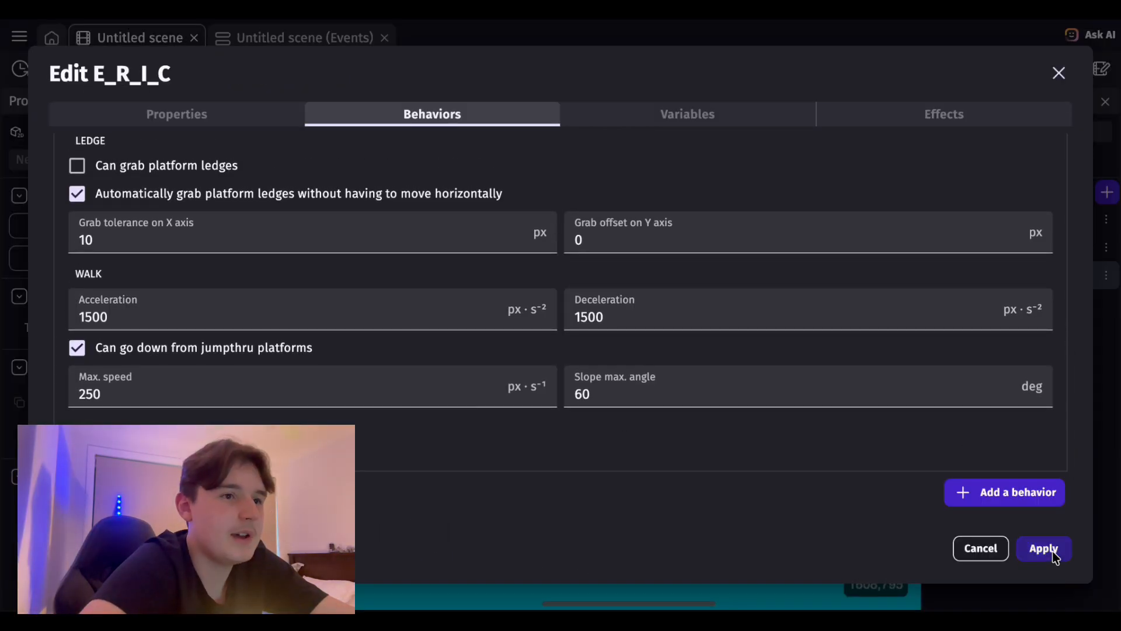
left_click(1044, 549)
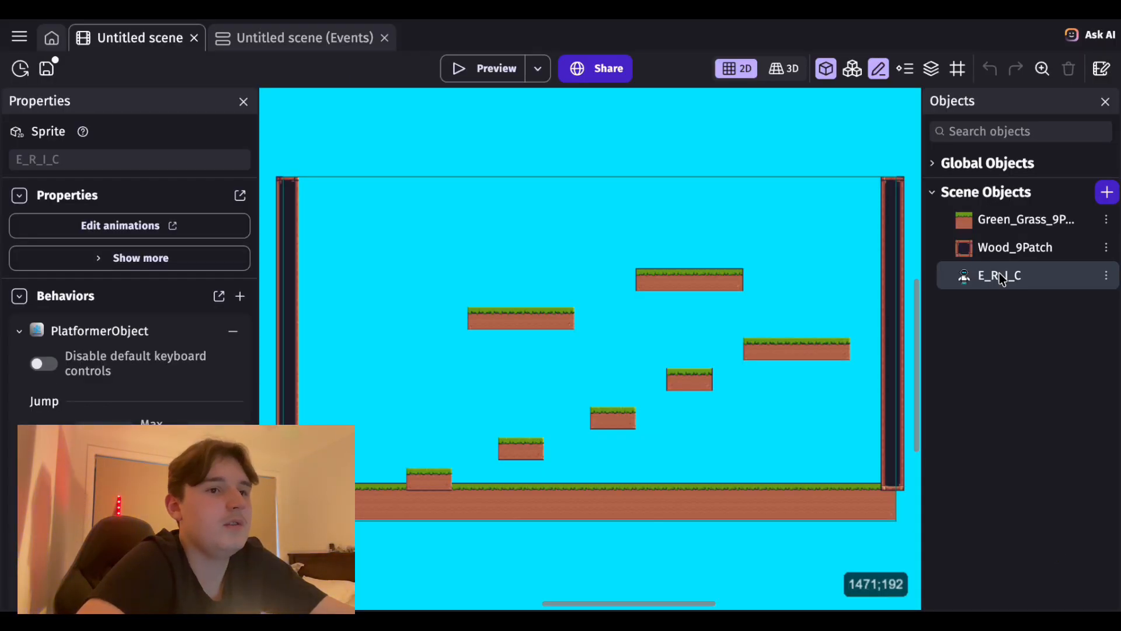
Step: Place E_R_I_C just above the ground near the left wall and enlarge it to 76 by 72
left_click_drag(1000, 282, 408, 432)
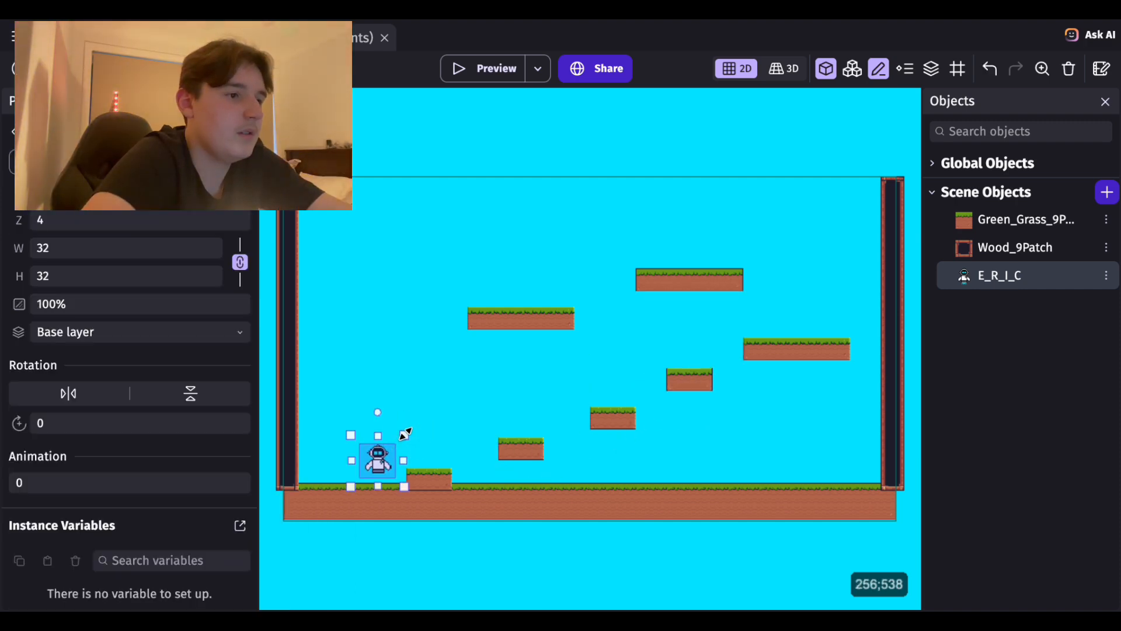
mouse_move(376, 464)
left_mouse_down()
mouse_move(348, 465)
mouse_move(364, 464)
left_mouse_up()
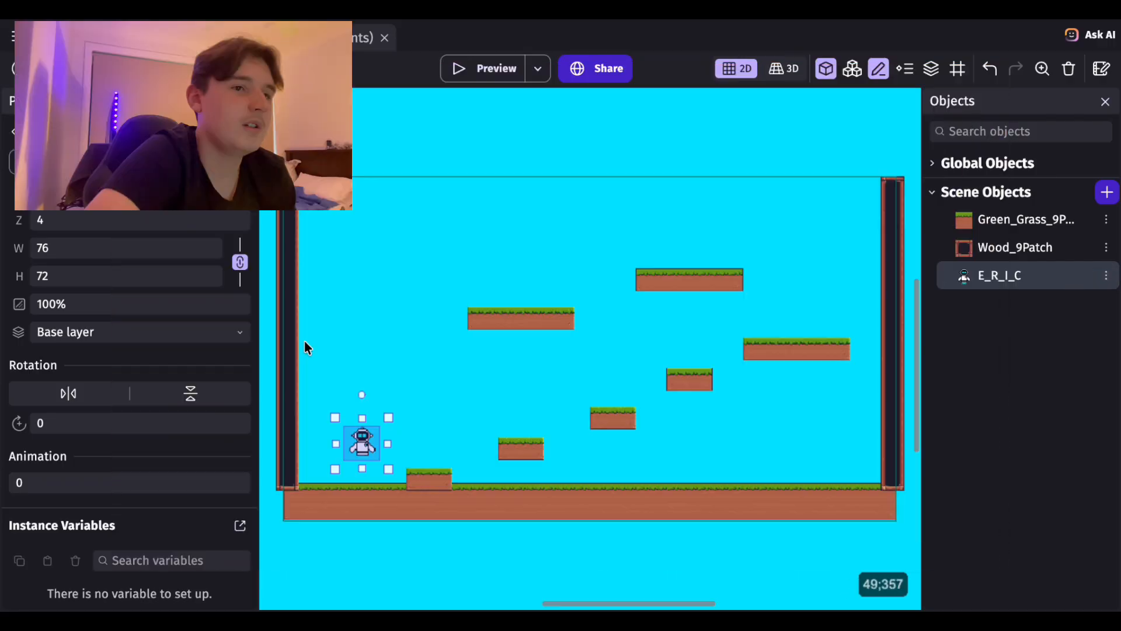
left_click(303, 347)
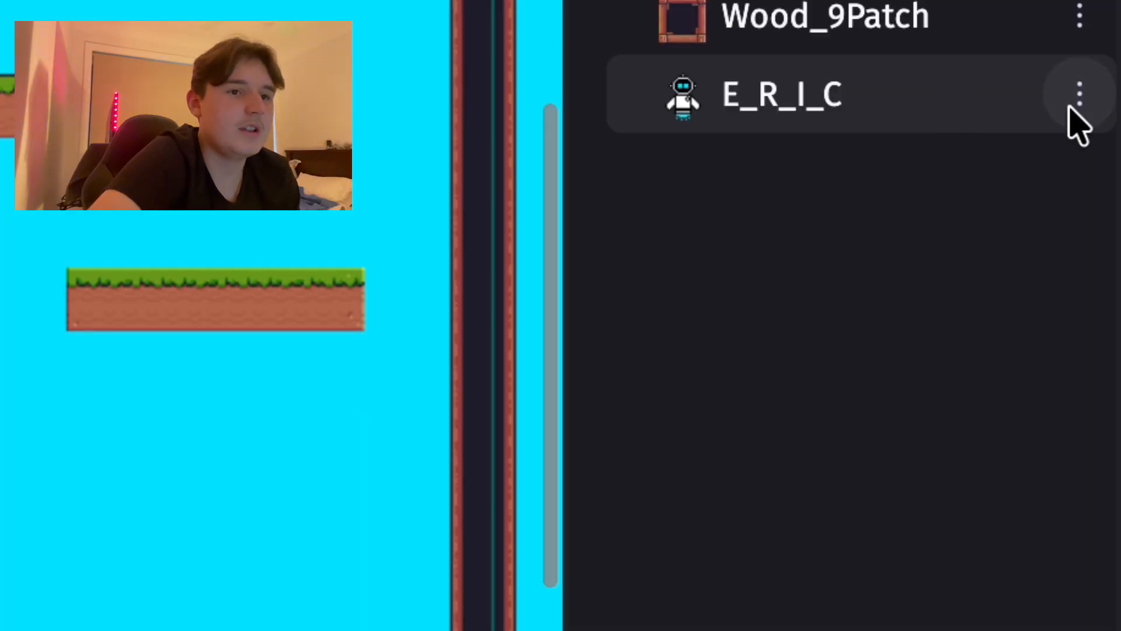
Step: Review E_R_I_C's platformer jump, ledge and walk settings, and preview the game
left_click(1070, 109)
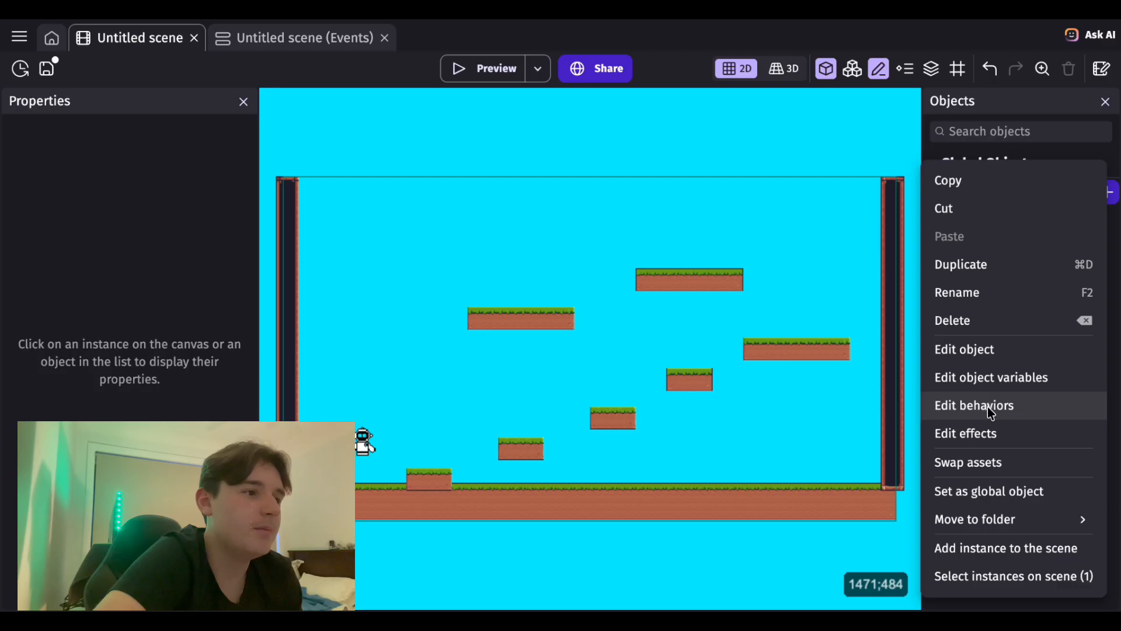
left_click(745, 460)
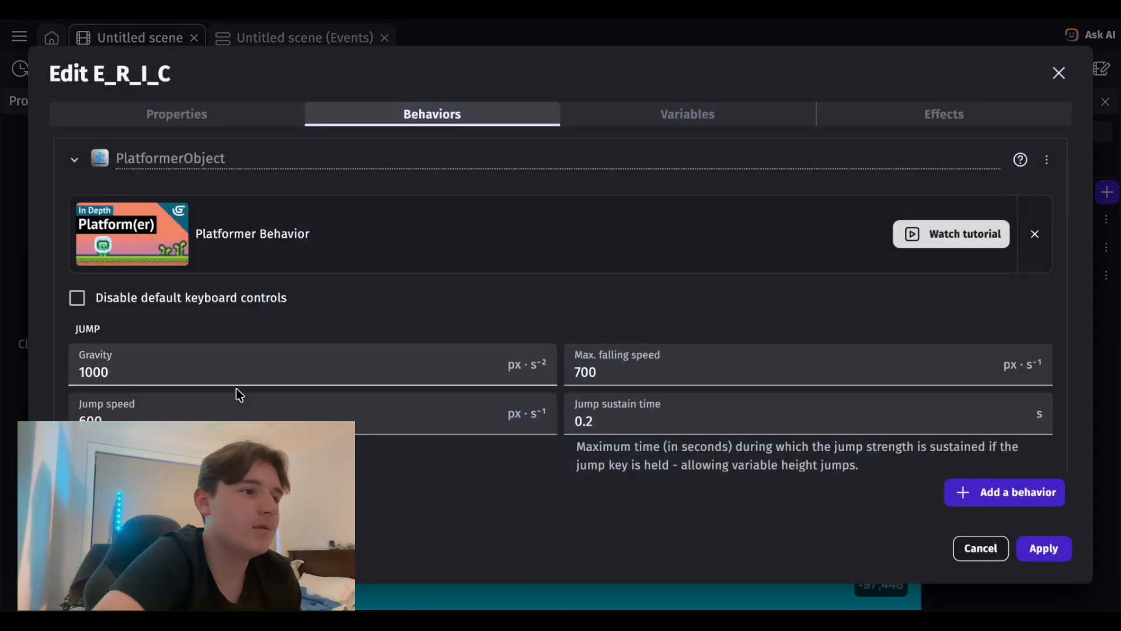
scroll(320, 345, "down", 1)
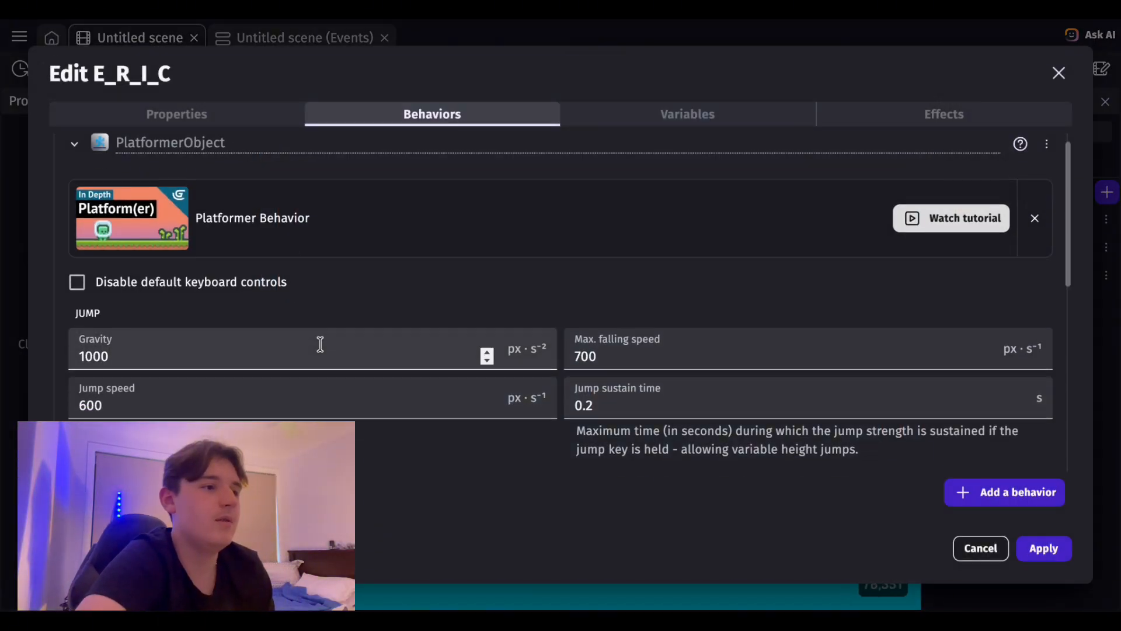
scroll(320, 344, "down", 3)
scroll(320, 344, "down", 3)
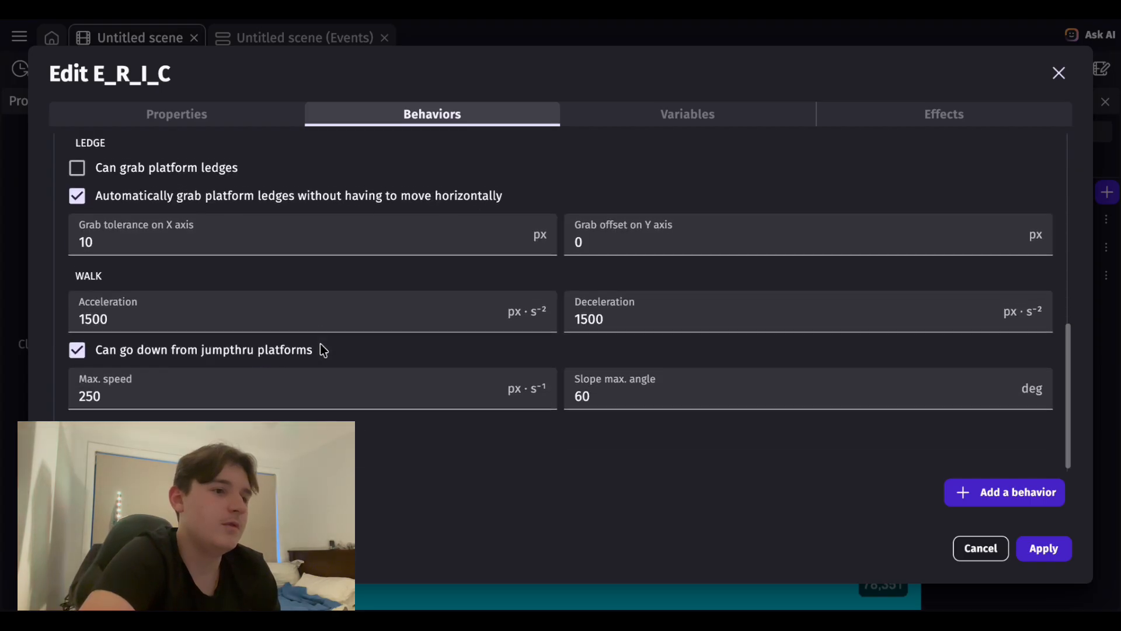
left_click(1045, 550)
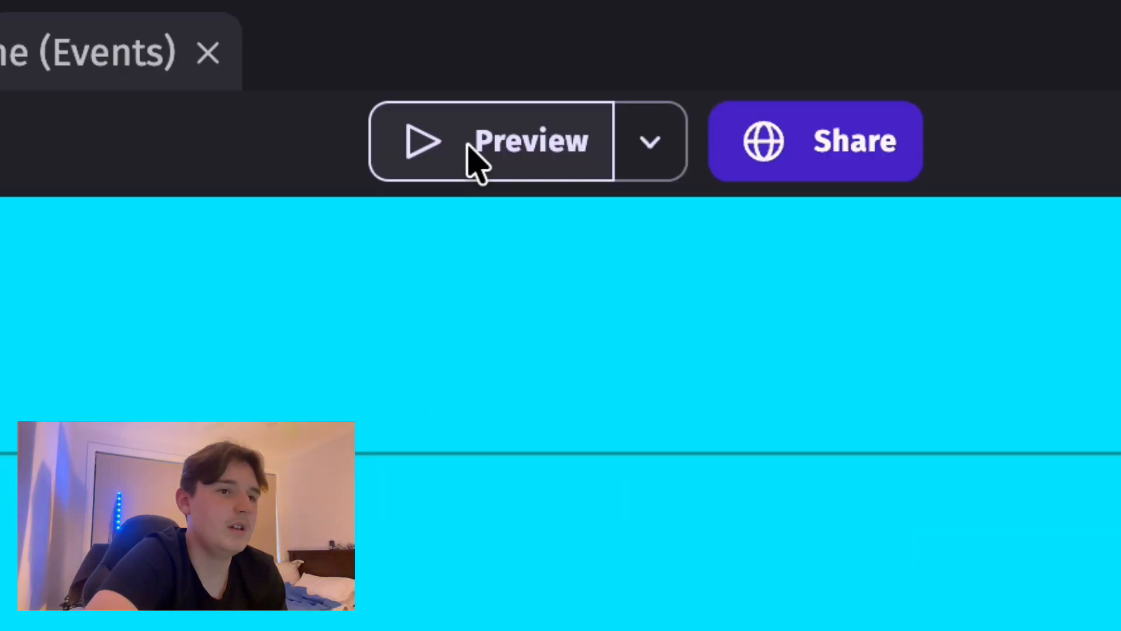
left_click(468, 144)
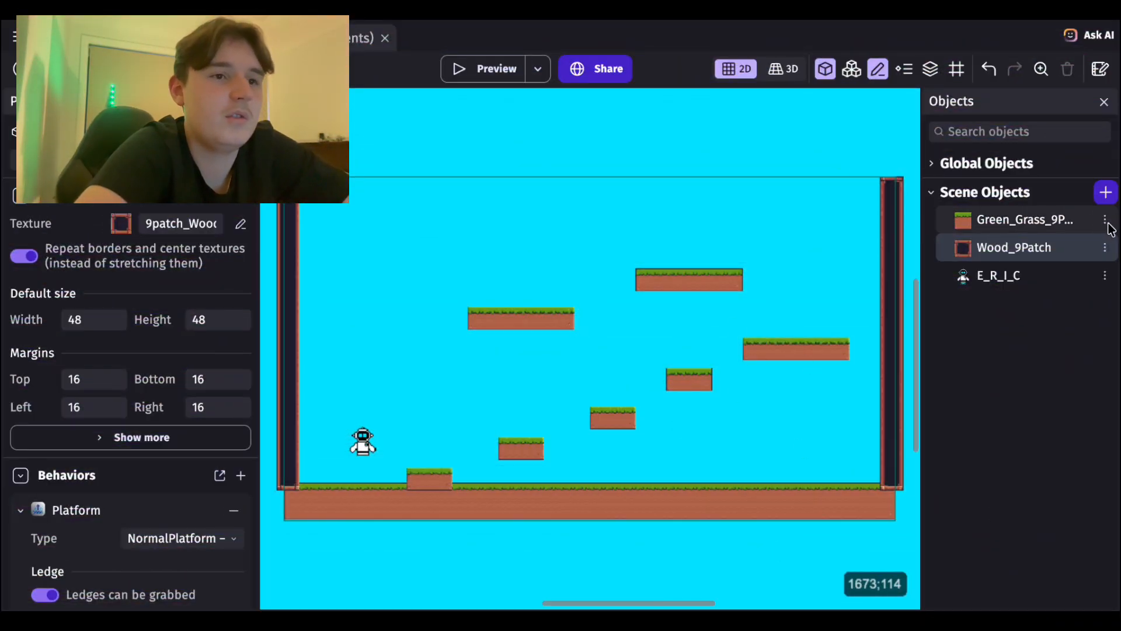
Step: Check that the Green_Grass_9Patch object has the Platform behavior, and inspect the left wooden wall
double_click(1022, 219)
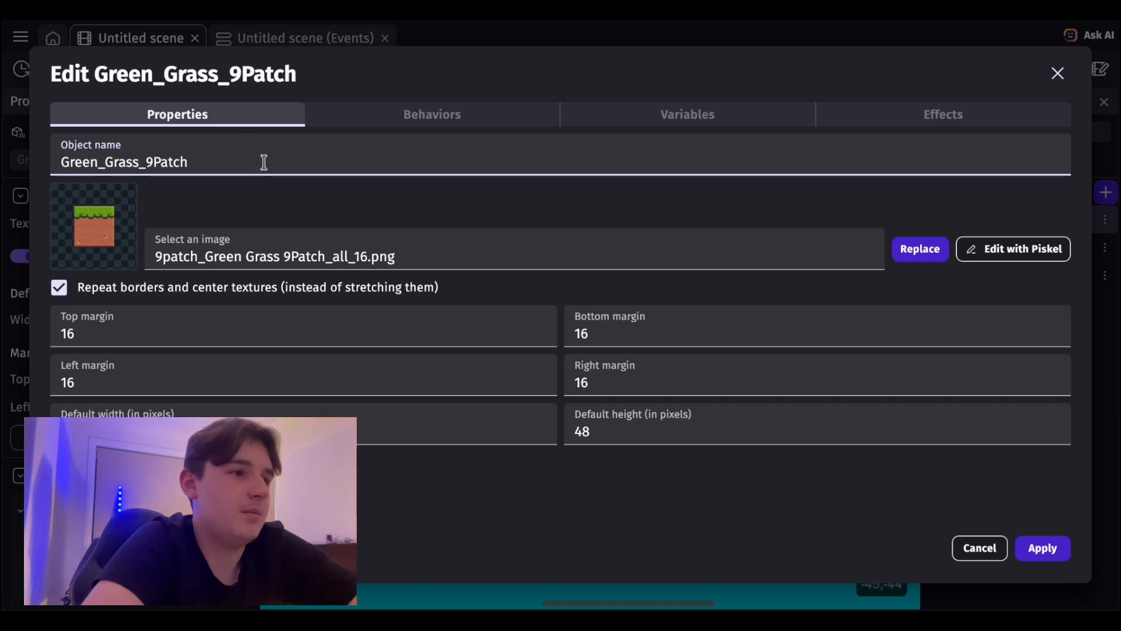
left_click(379, 115)
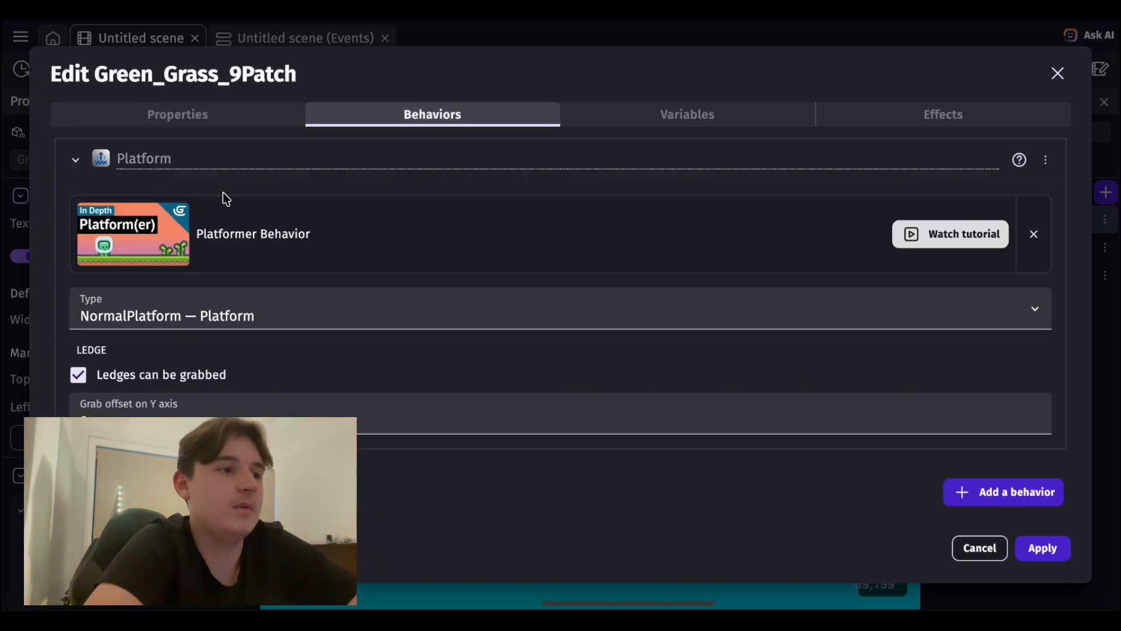
left_click(1043, 548)
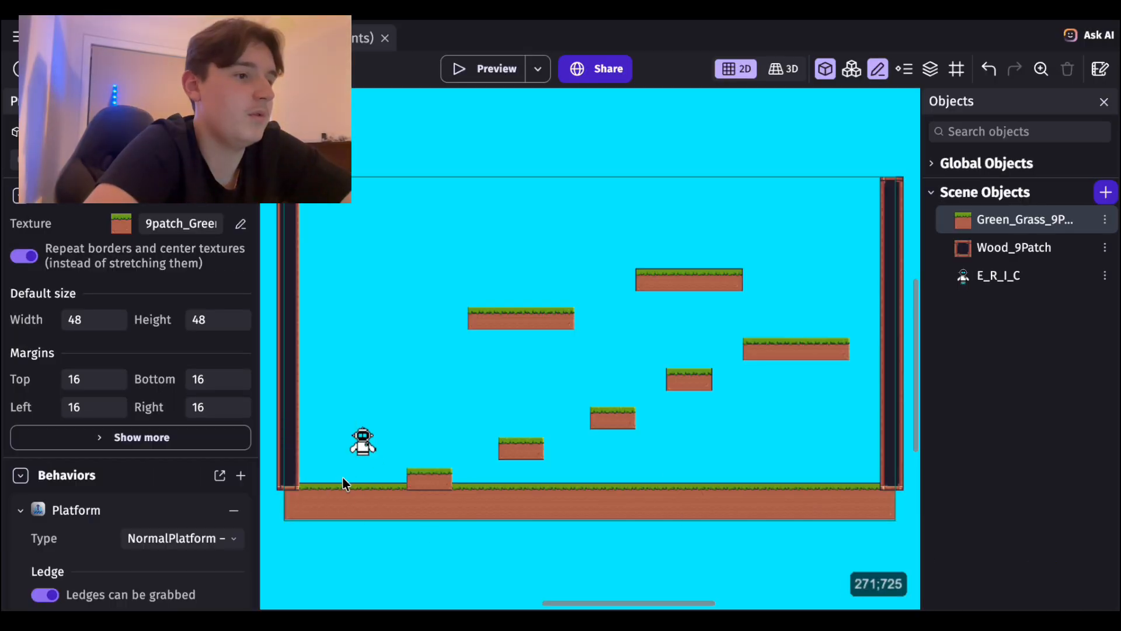
left_click(286, 335)
left_click(417, 141)
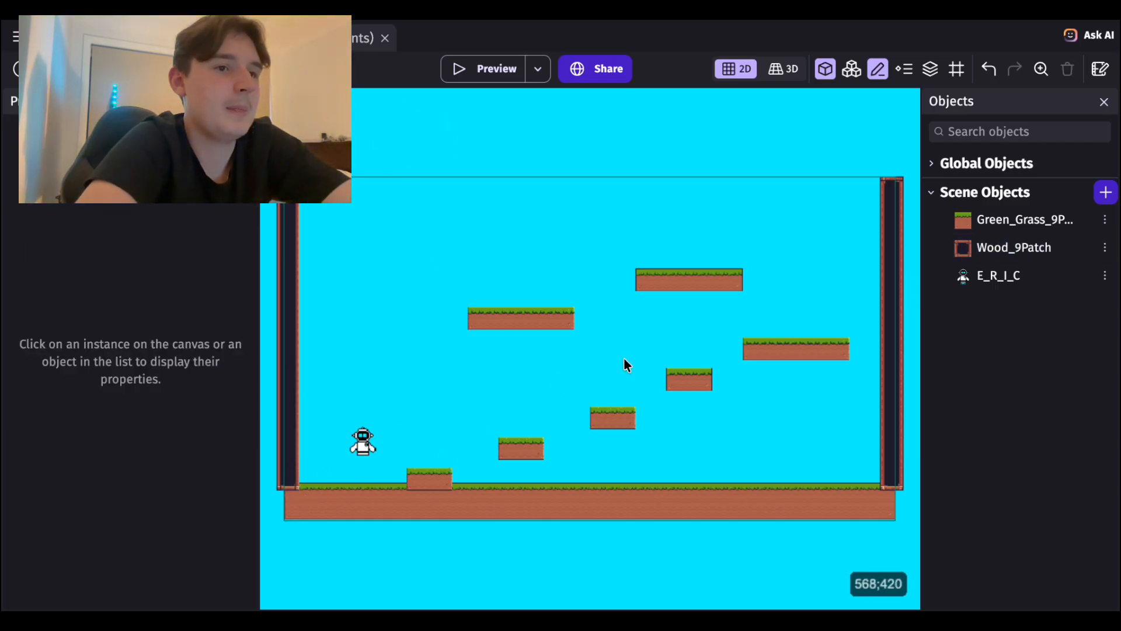
Step: Set E_R_I_C's Animation #0 to loop with 0.1 seconds per frame and apply it
left_click(1105, 277)
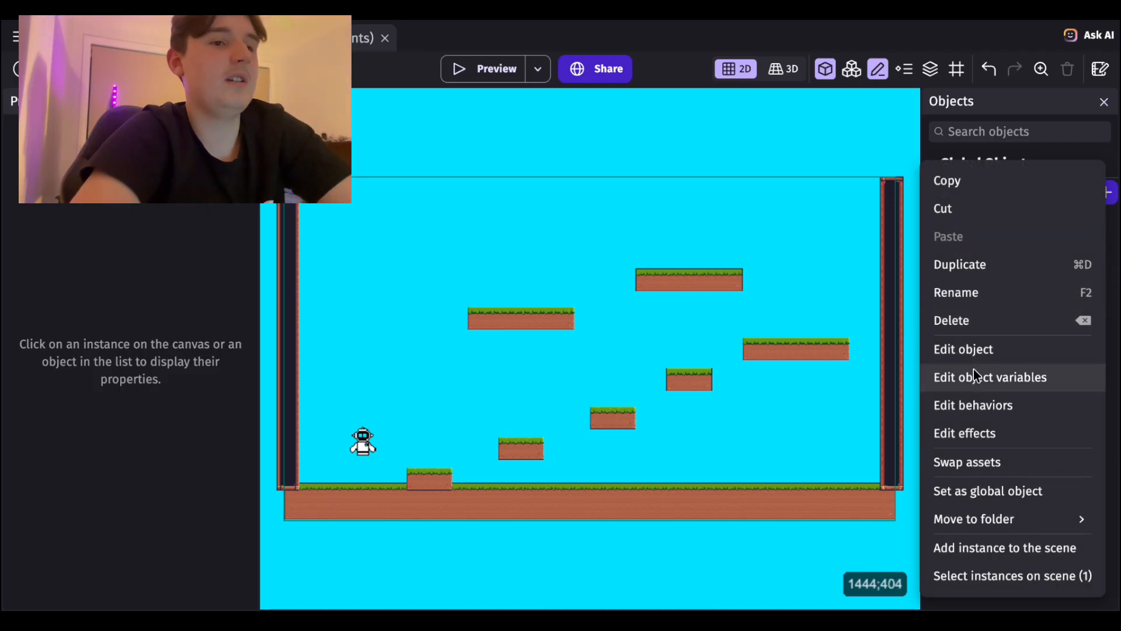
left_click(973, 404)
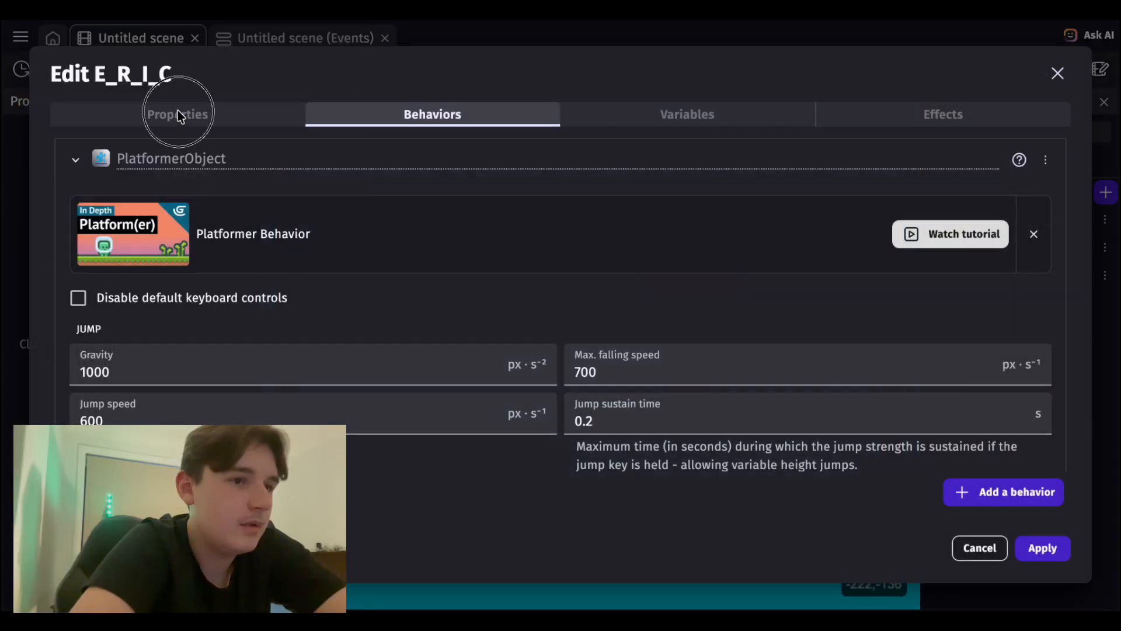
left_click(178, 112)
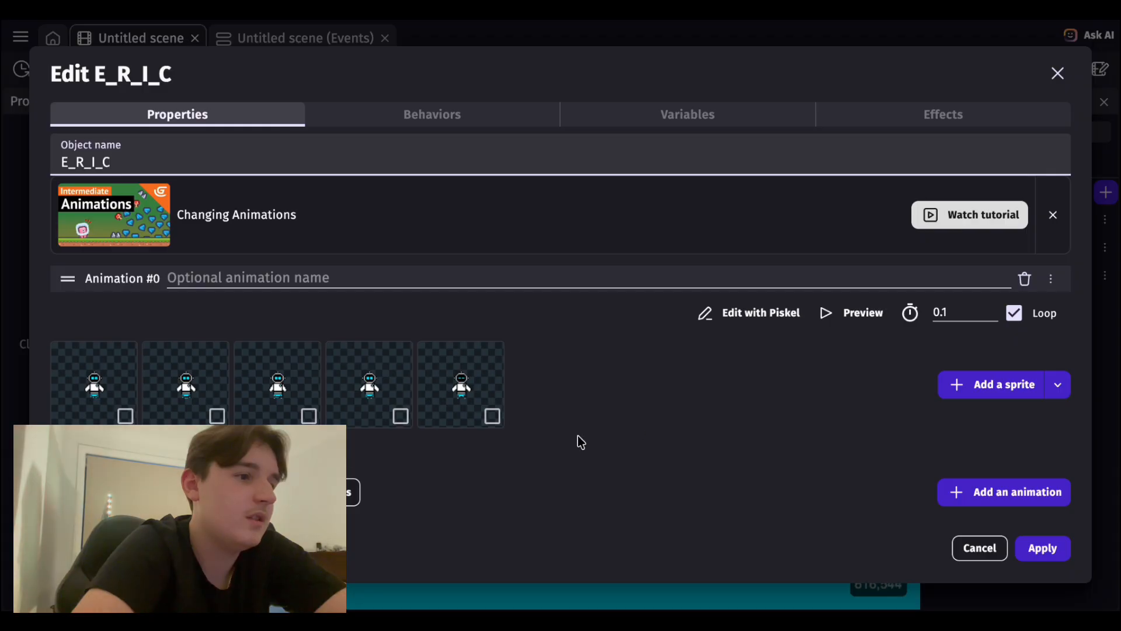
left_click(1043, 548)
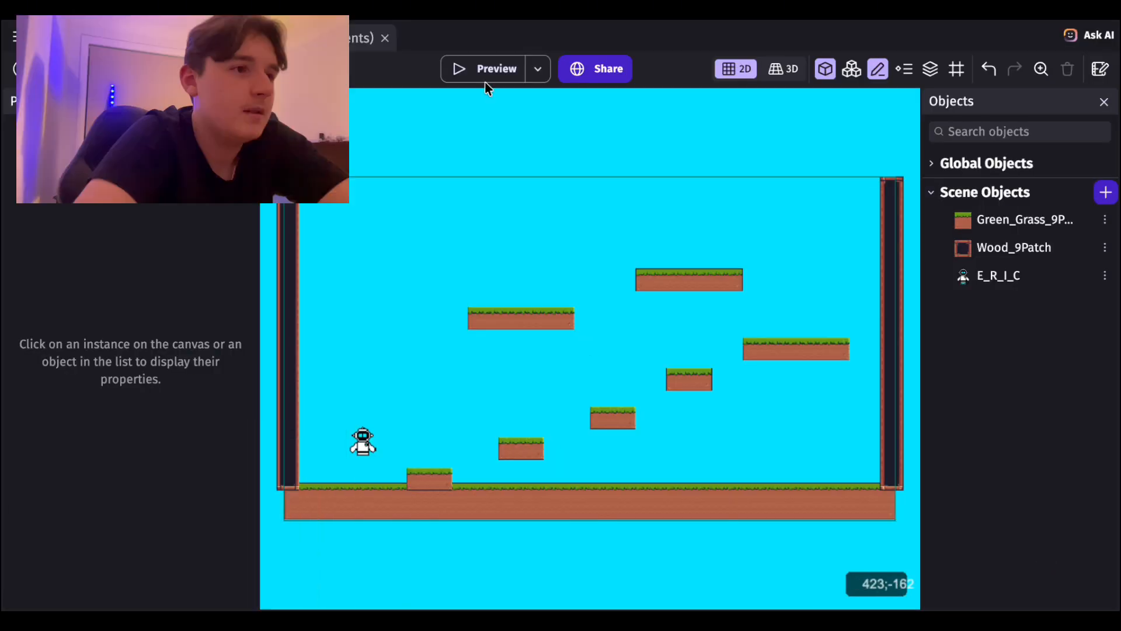
Step: Preview the game and test moving the robot left and right on the ground
left_click(484, 75)
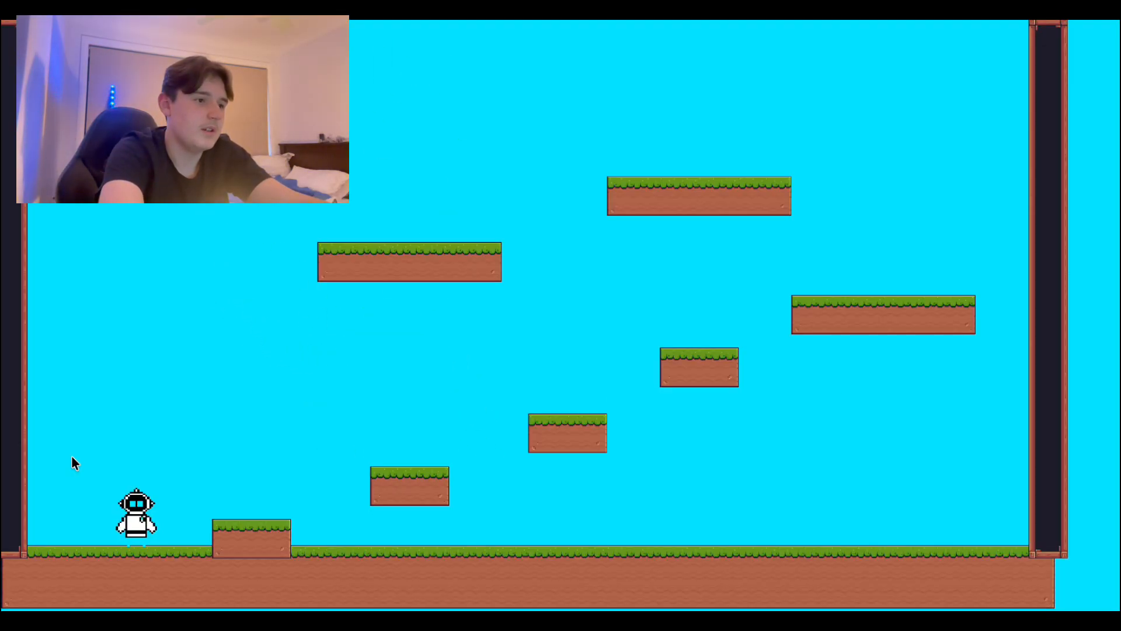
key("Left")
key("Right")
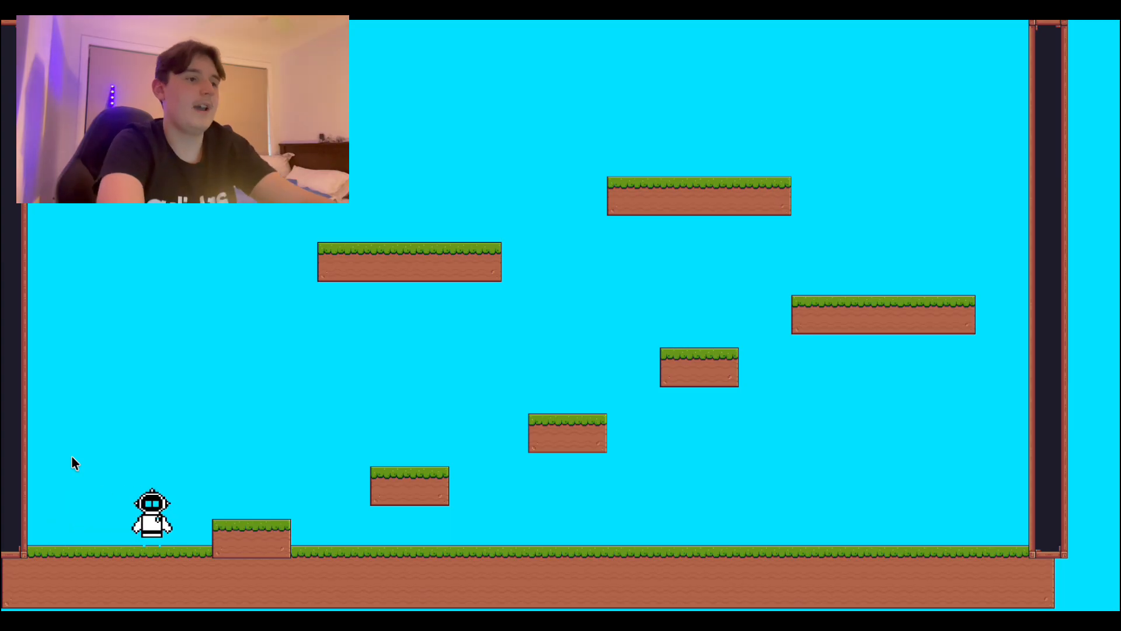
Step: Test the robot's walking and jumping in the preview by climbing the grass platforms from the ground
key("Left")
key("Right")
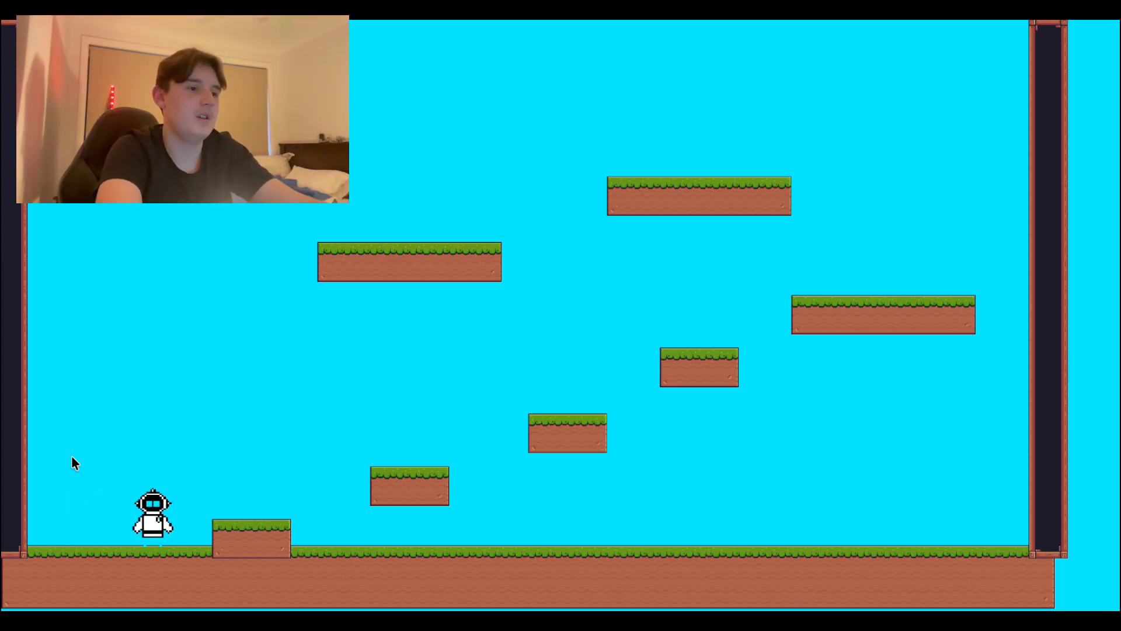
key("space")
key("Right")
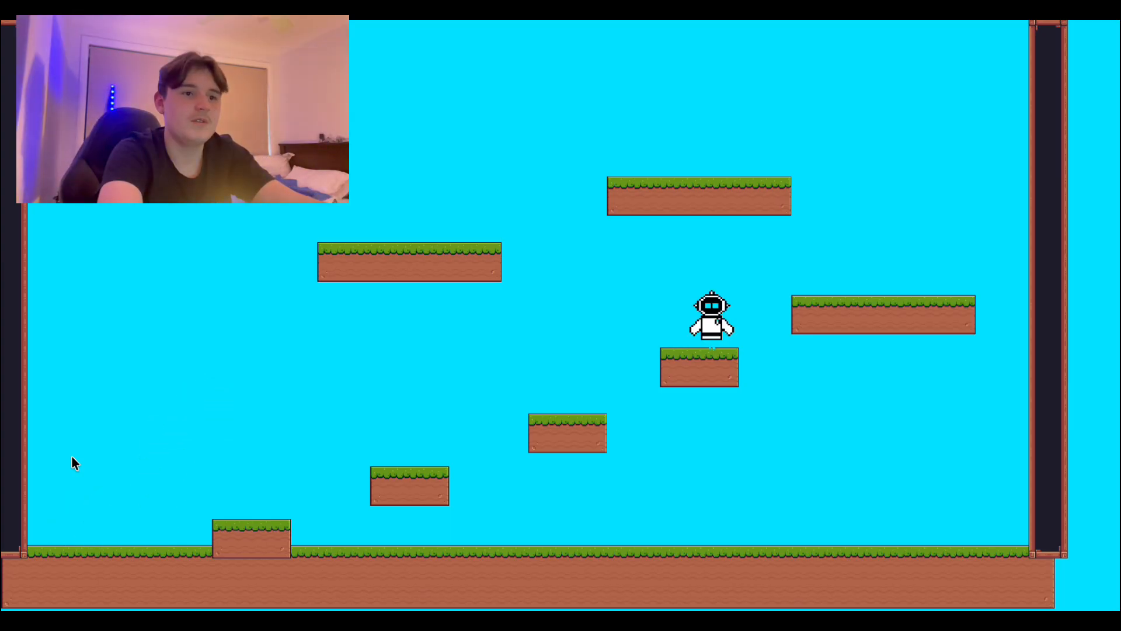
key("space")
key("Right")
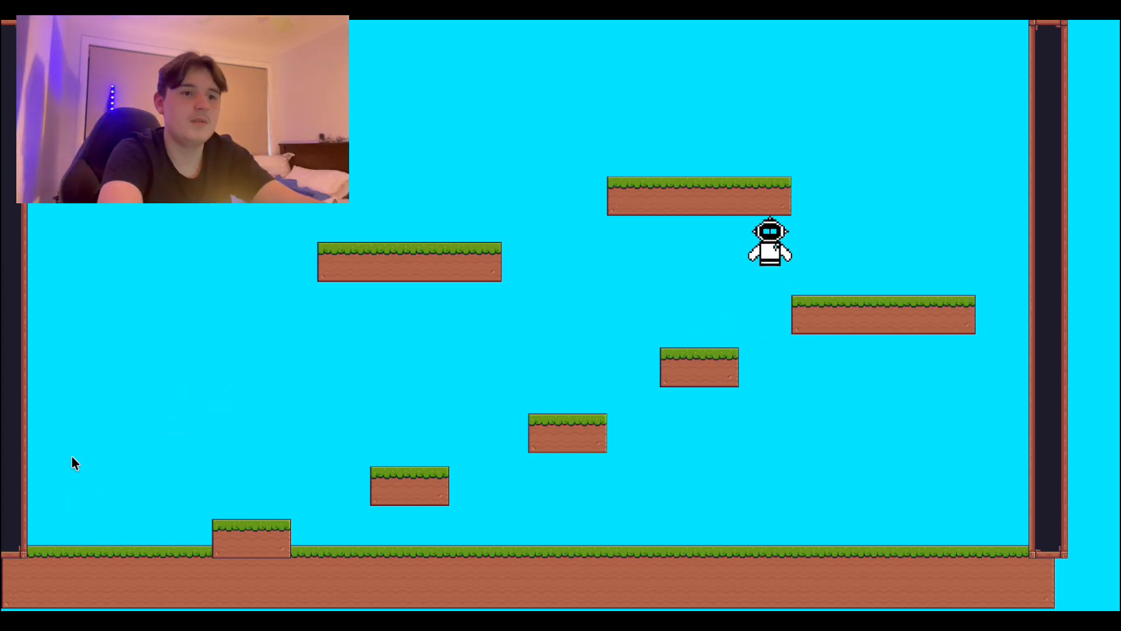
key("space")
key("Left")
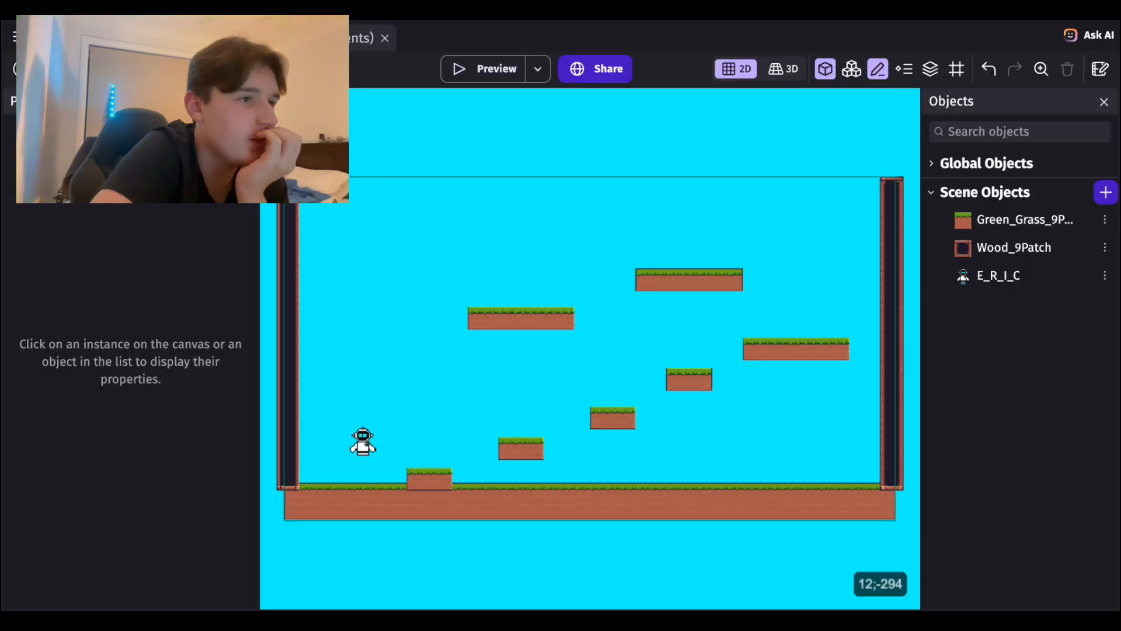
Step: Review E_R_I_C's "Right" key condition and its first Flip horizontally action in the scene's events, keeping flipping set to Yes
left_click(290, 38)
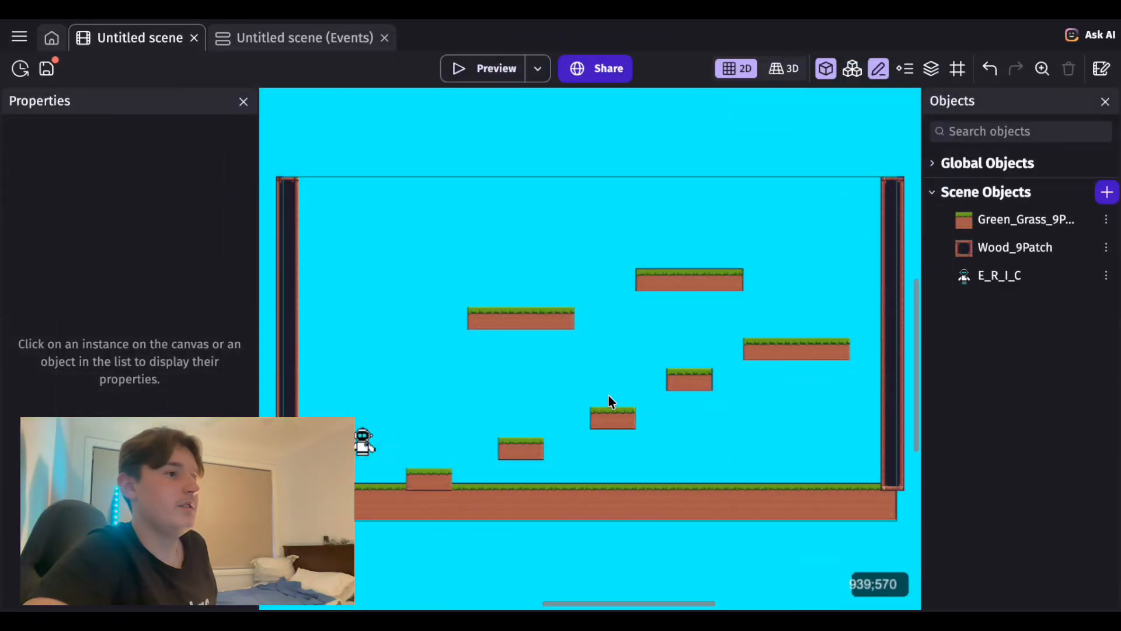
left_click(282, 39)
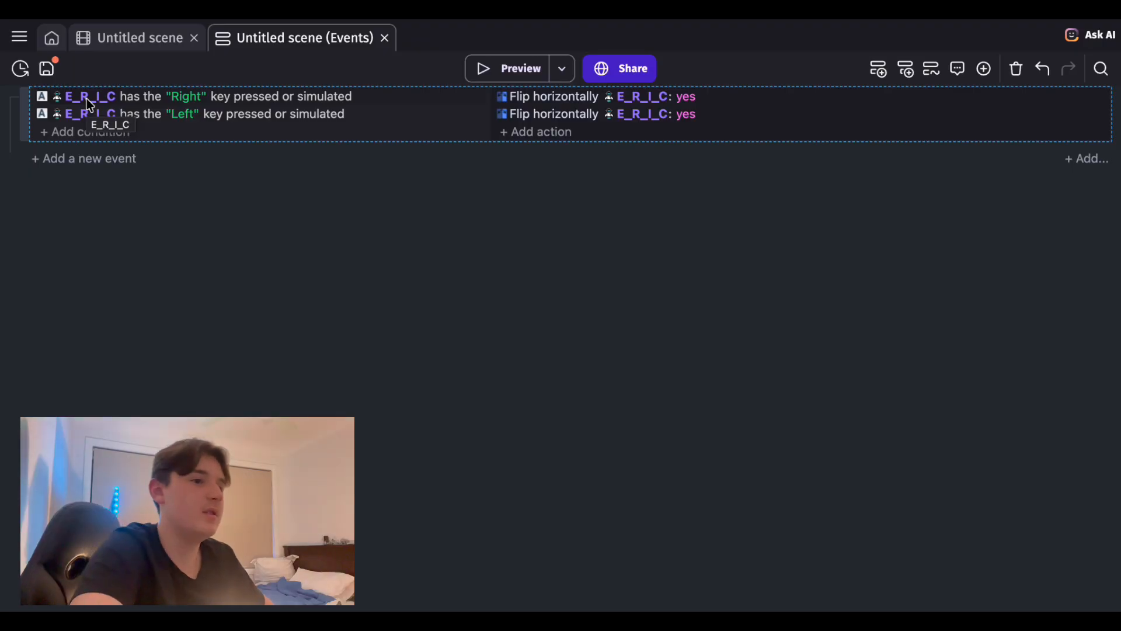
double_click(87, 99)
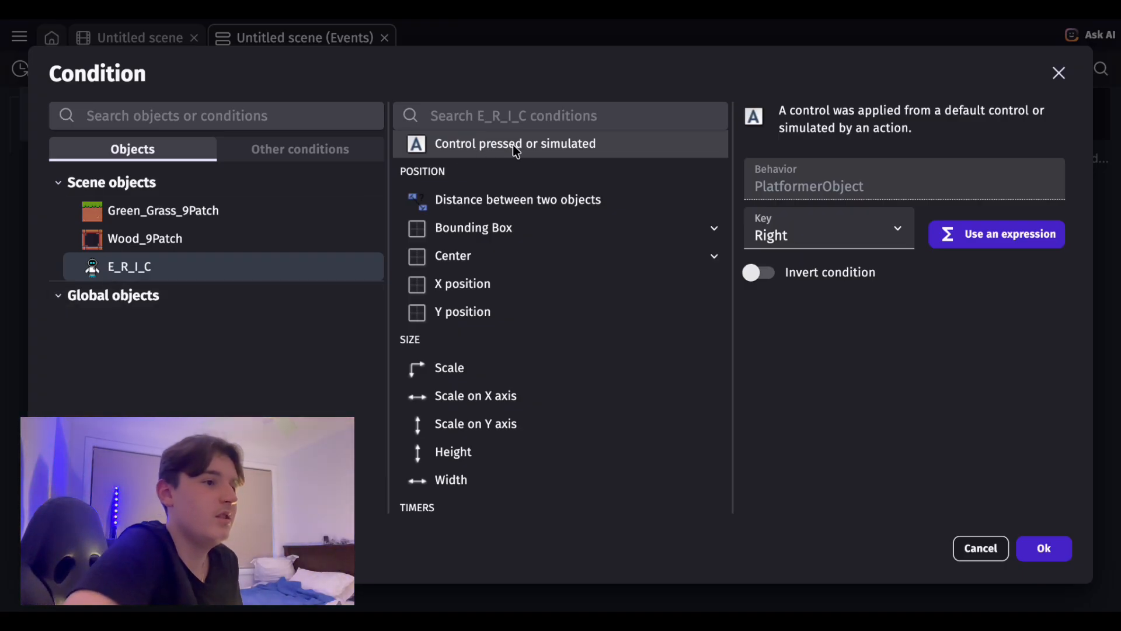
scroll(505, 146, "up", 3)
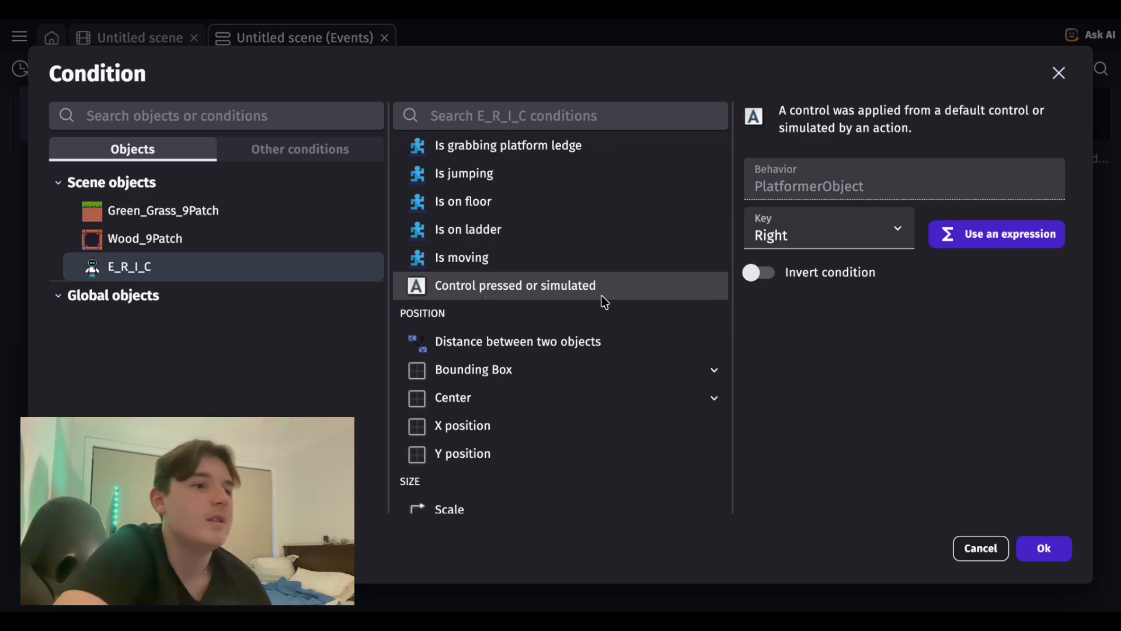
key("Return")
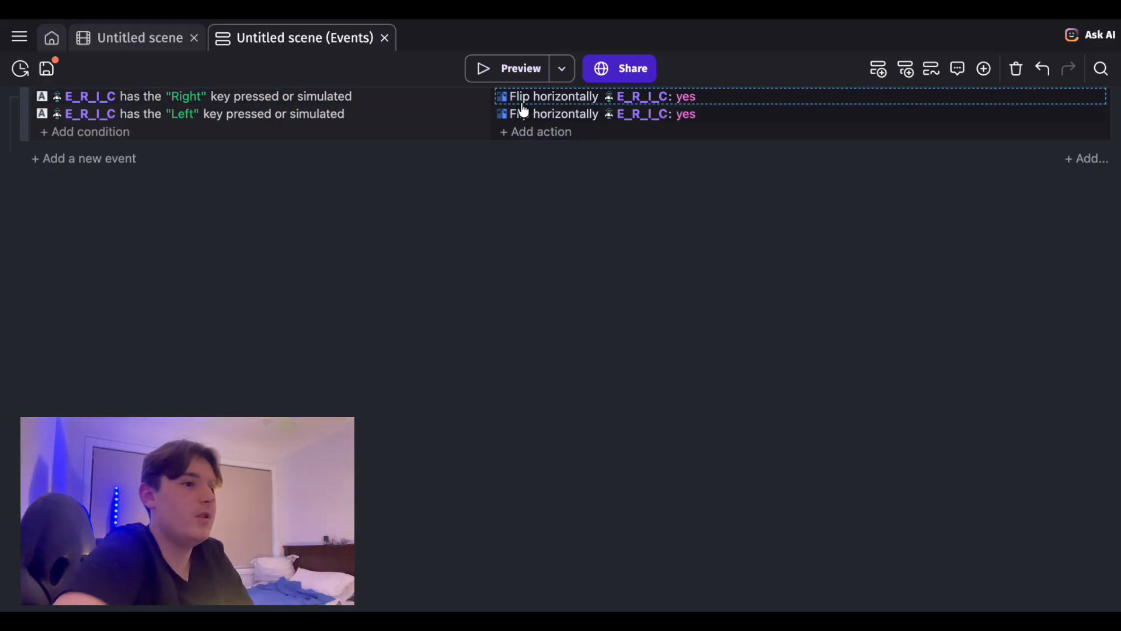
double_click(570, 94)
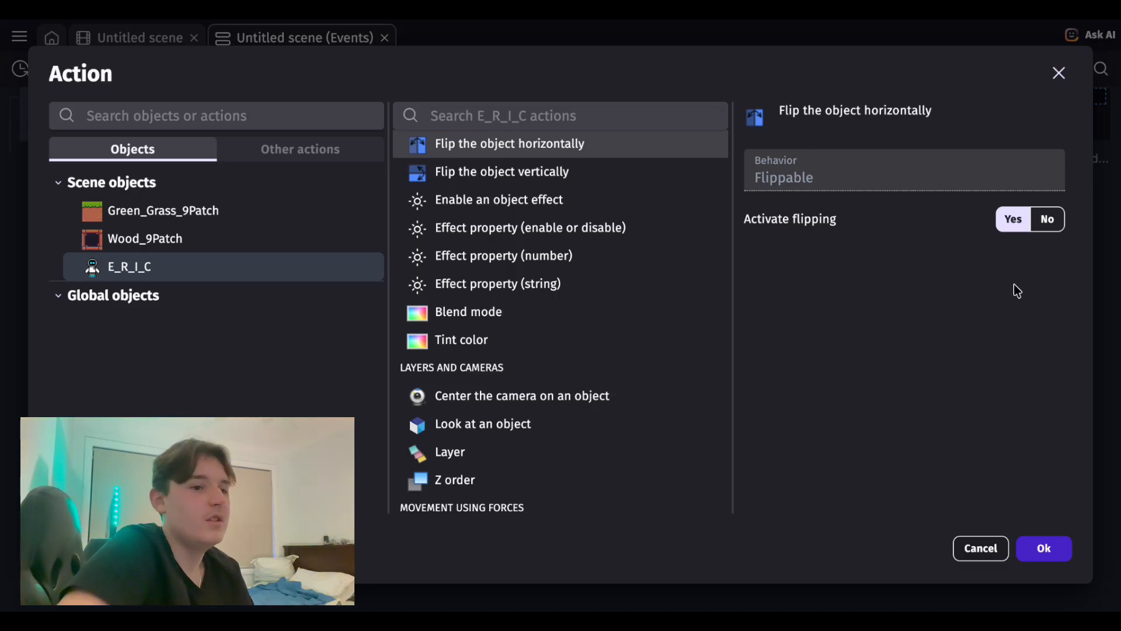
left_click(1046, 549)
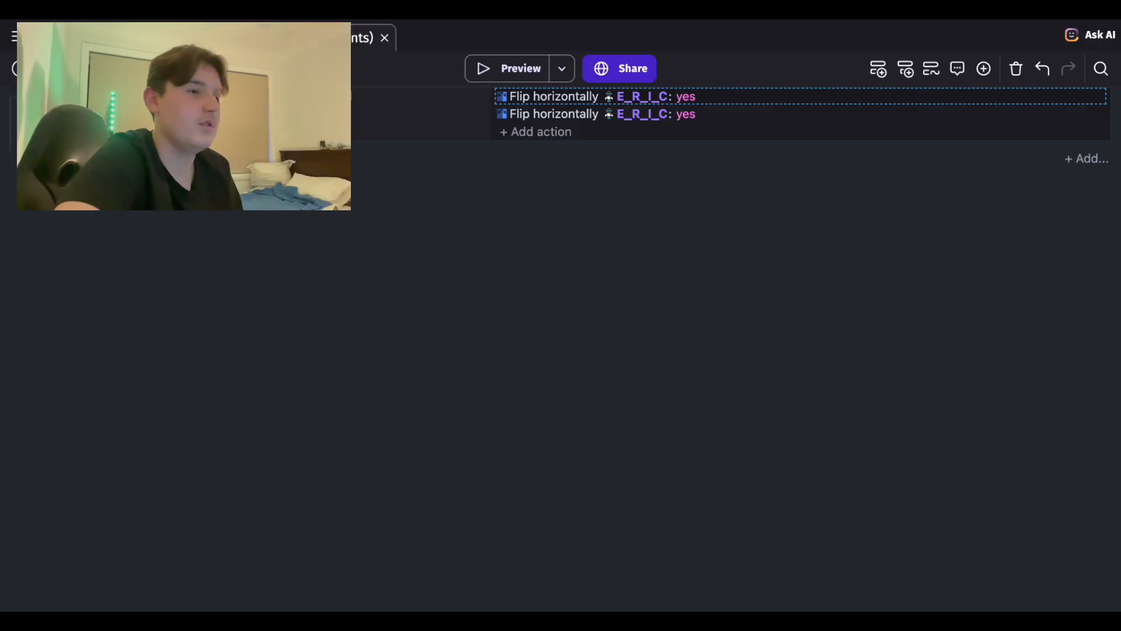
Step: Preview the scene again and move the robot left and right on the ground to check its horizontal flipping
left_click(140, 38)
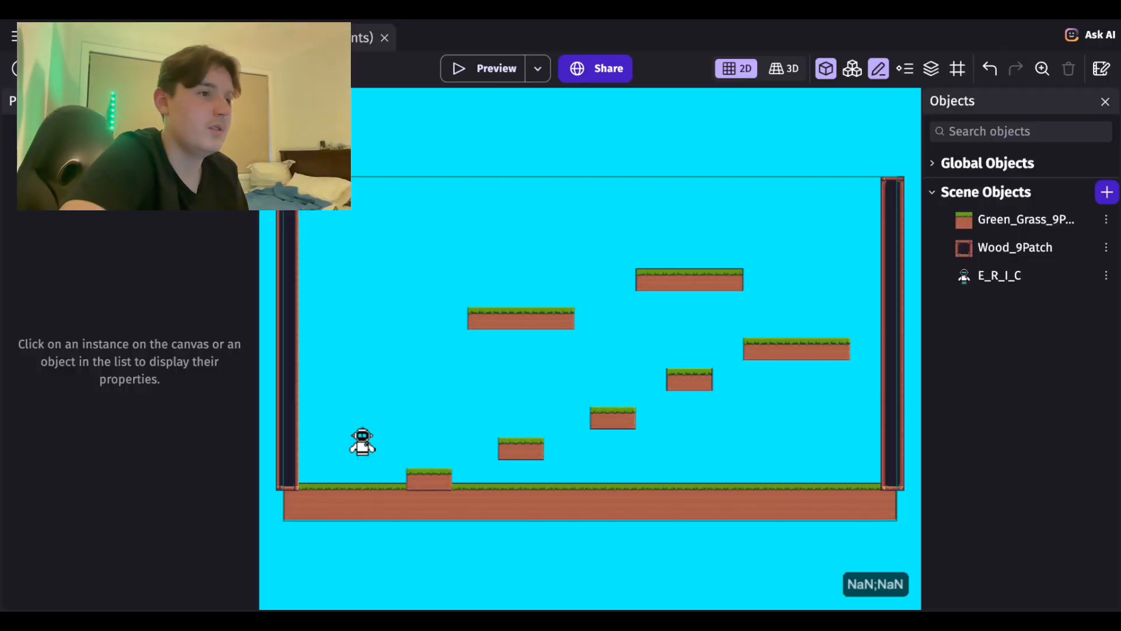
left_click(489, 68)
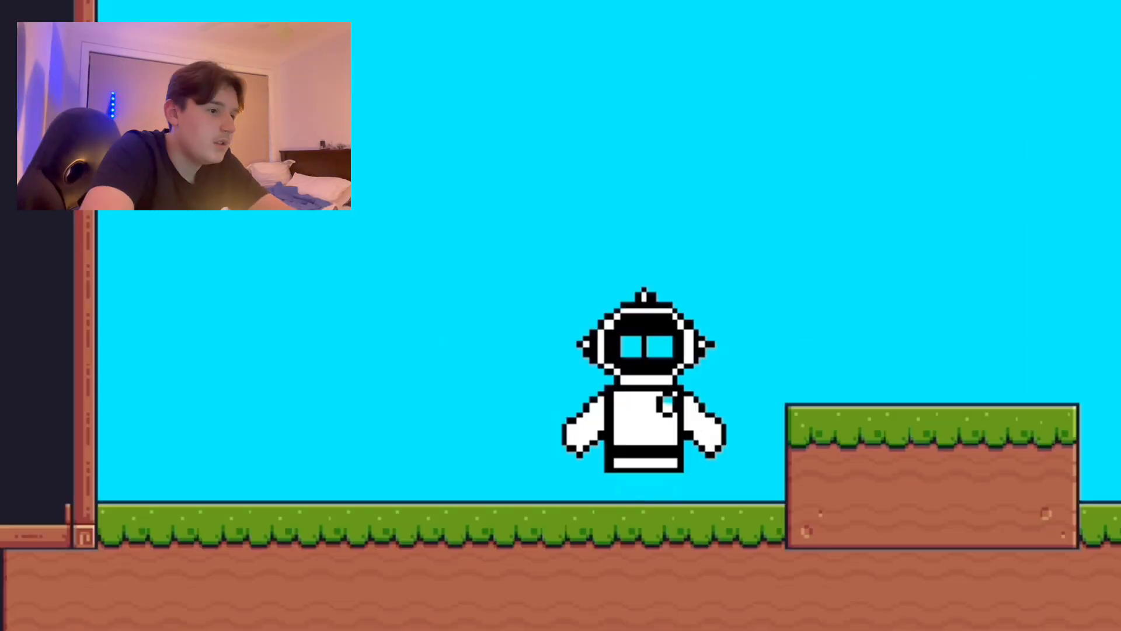
key("Left")
key("Left")
key("Right")
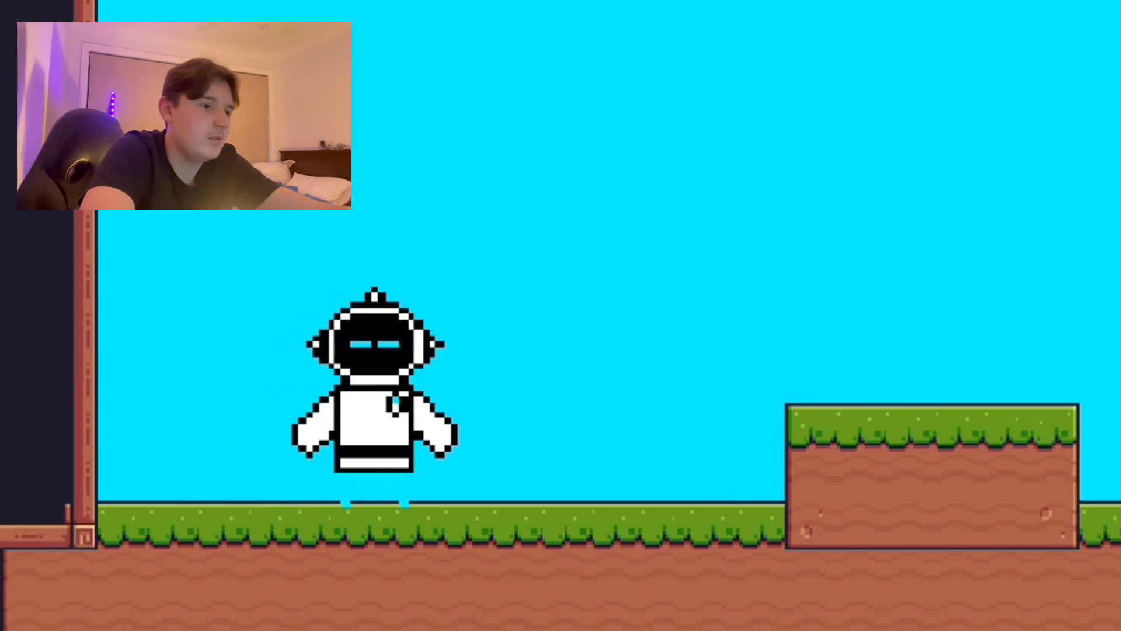
key("Right")
key("Left")
key("Left")
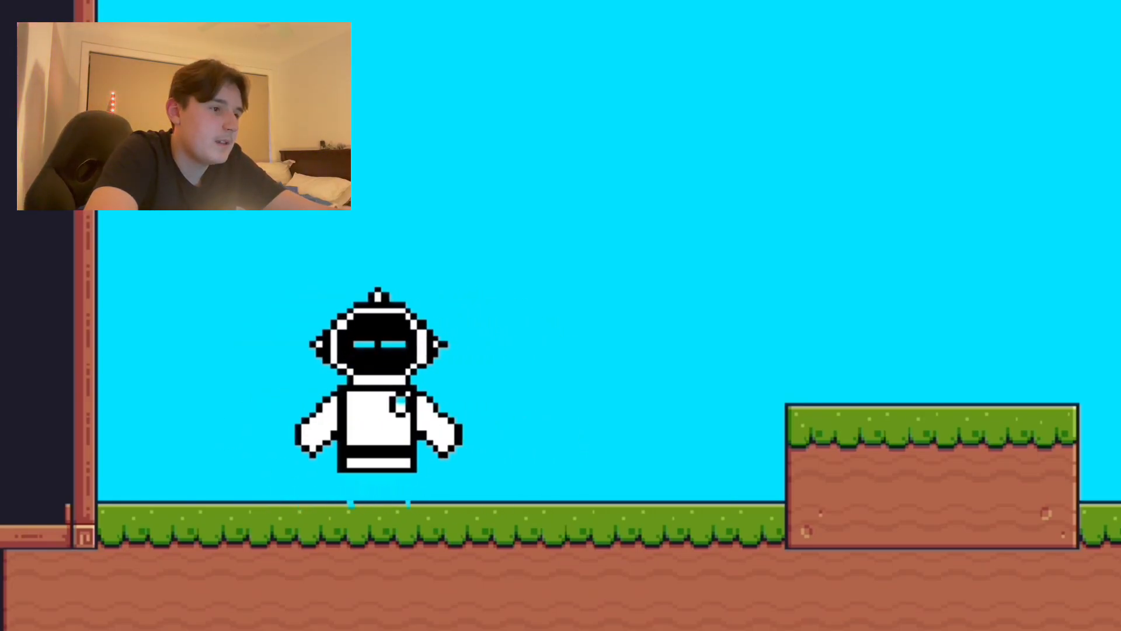
key("Right")
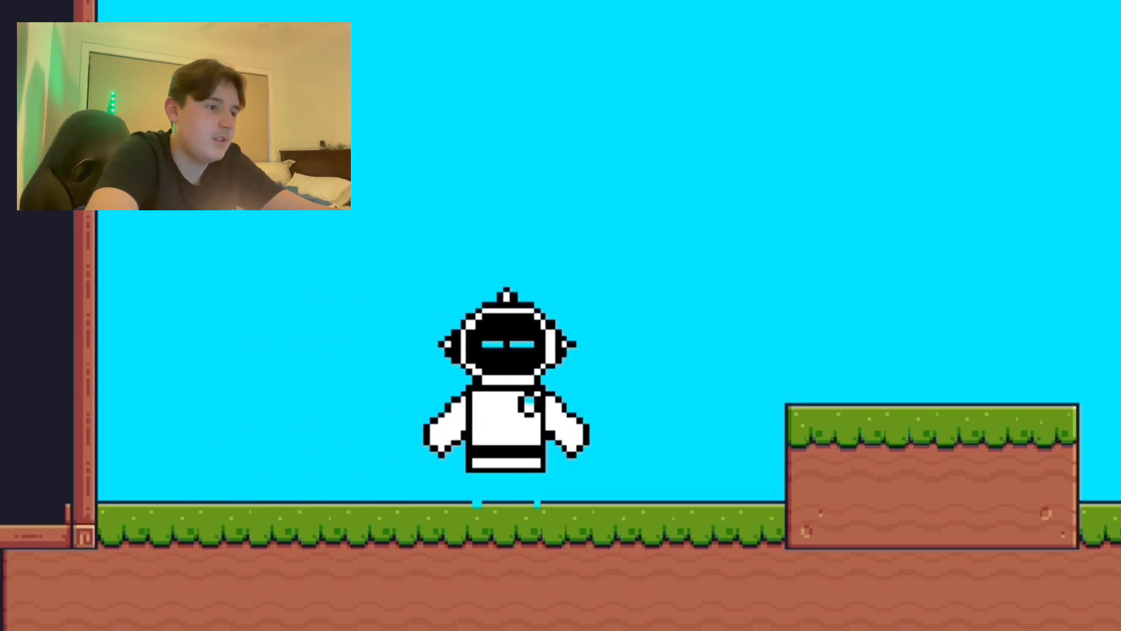